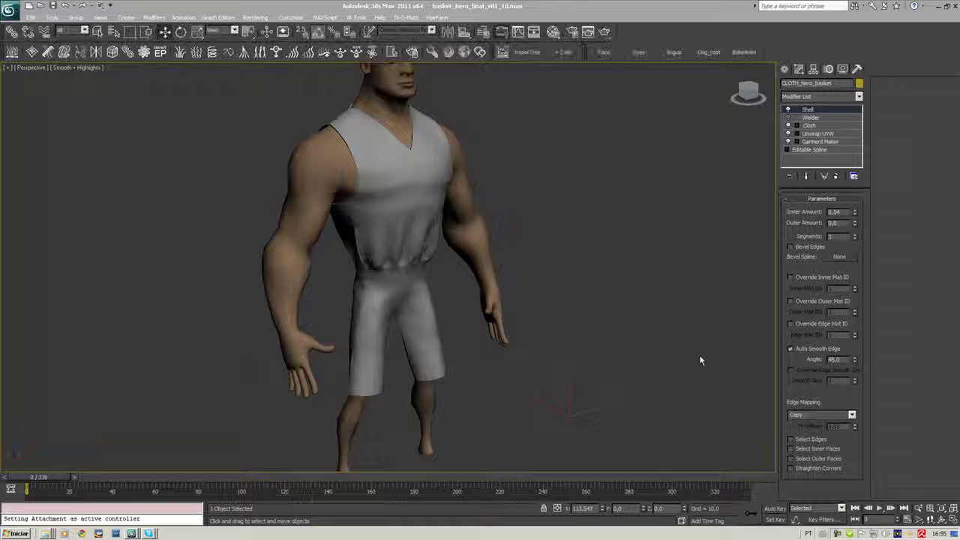
Step: Orbit around the character to inspect the draped outfit from all sides
{"action": "mouse_move", "coordinate": [543, 249]}
{"action": "middle_mouse_down", "text": "alt"}
{"action": "mouse_move", "coordinate": [518, 260]}
{"action": "mouse_move", "coordinate": [532, 281]}
{"action": "middle_mouse_up", "text": "alt"}
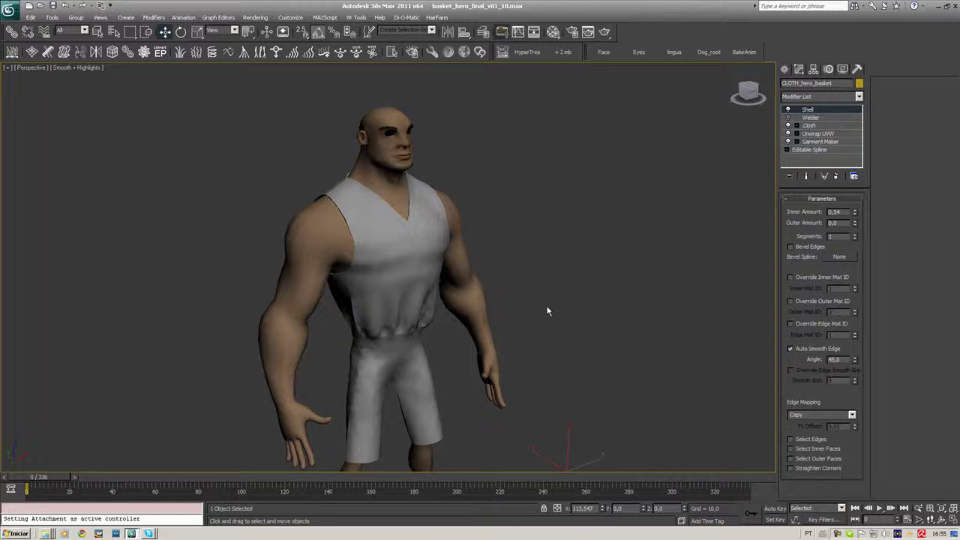
{"action": "middle_click_drag", "start_coordinate": [542, 323], "coordinate": [536, 262], "text": "alt"}
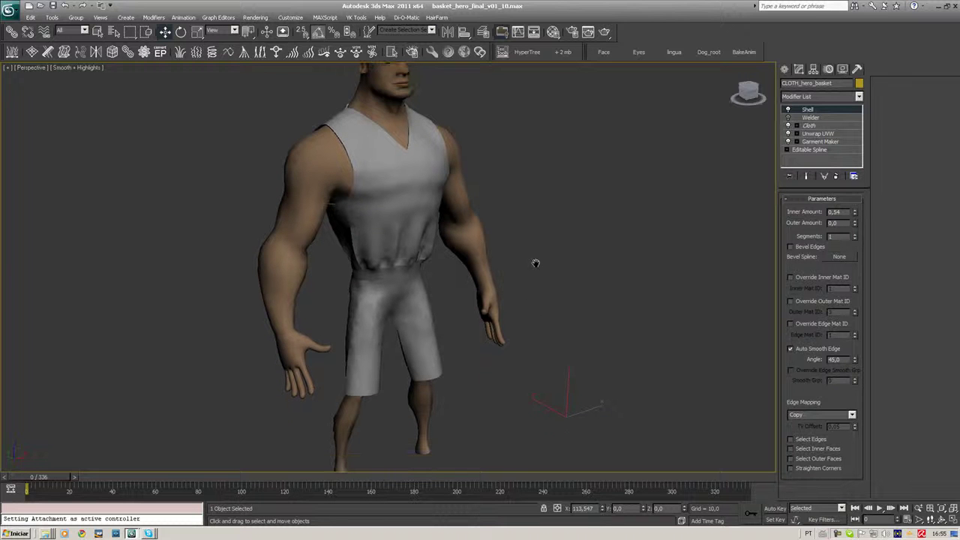
{"action": "mouse_move", "coordinate": [417, 270]}
{"action": "middle_mouse_down", "text": "alt"}
{"action": "mouse_move", "coordinate": [476, 252]}
{"action": "mouse_move", "coordinate": [489, 279]}
{"action": "middle_mouse_up", "text": "alt"}
{"action": "mouse_move", "coordinate": [436, 311]}
{"action": "middle_mouse_down", "text": "alt"}
{"action": "mouse_move", "coordinate": [581, 313]}
{"action": "mouse_move", "coordinate": [493, 300]}
{"action": "mouse_move", "coordinate": [546, 294]}
{"action": "middle_mouse_up", "text": "alt"}
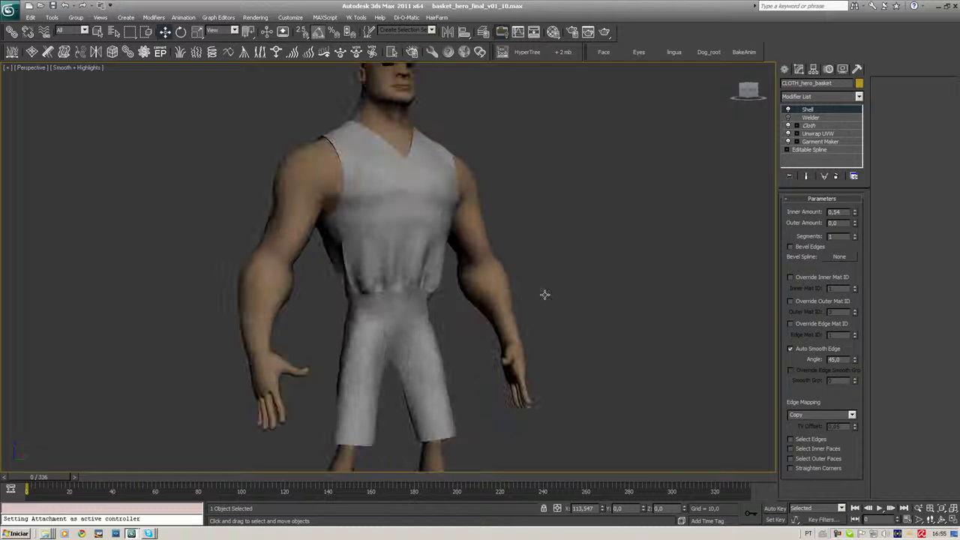
{"action": "middle_click_drag", "start_coordinate": [479, 373], "coordinate": [449, 381], "text": "alt"}
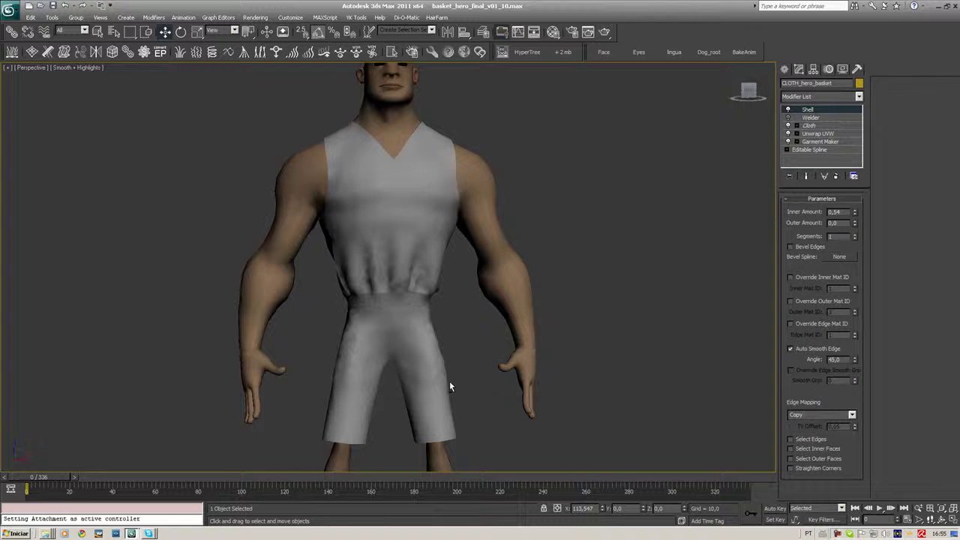
{"action": "key", "text": "F3"}
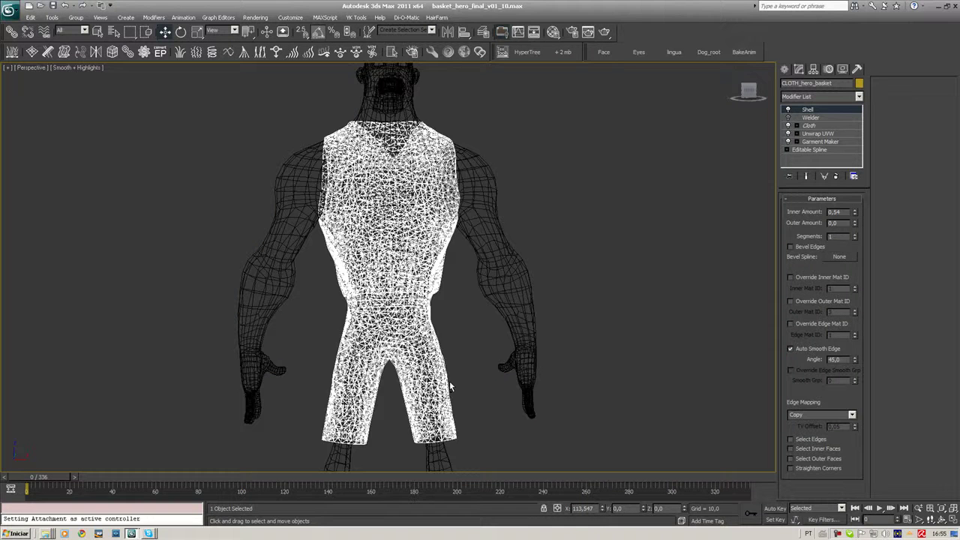
{"action": "left_click", "coordinate": [465, 379]}
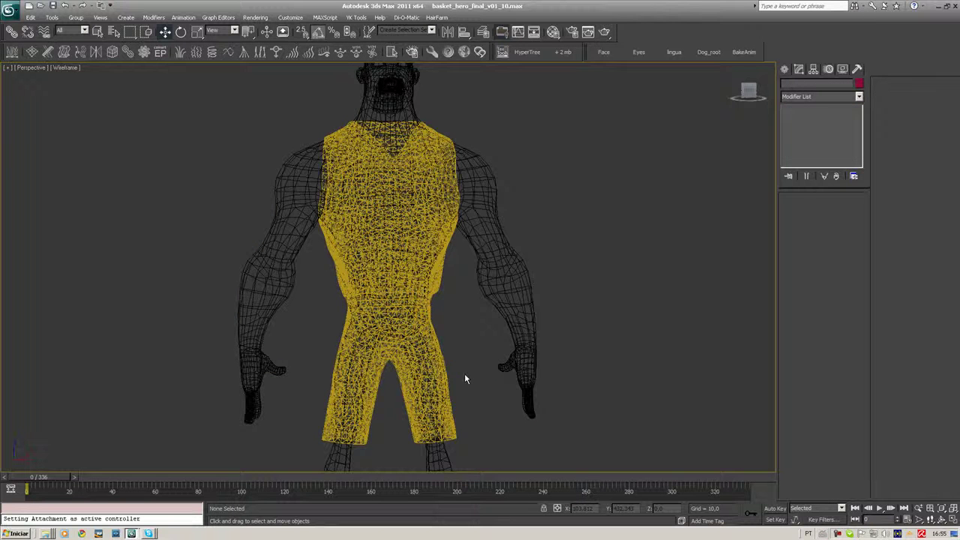
{"action": "key", "text": "F3"}
{"action": "left_click", "coordinate": [407, 392]}
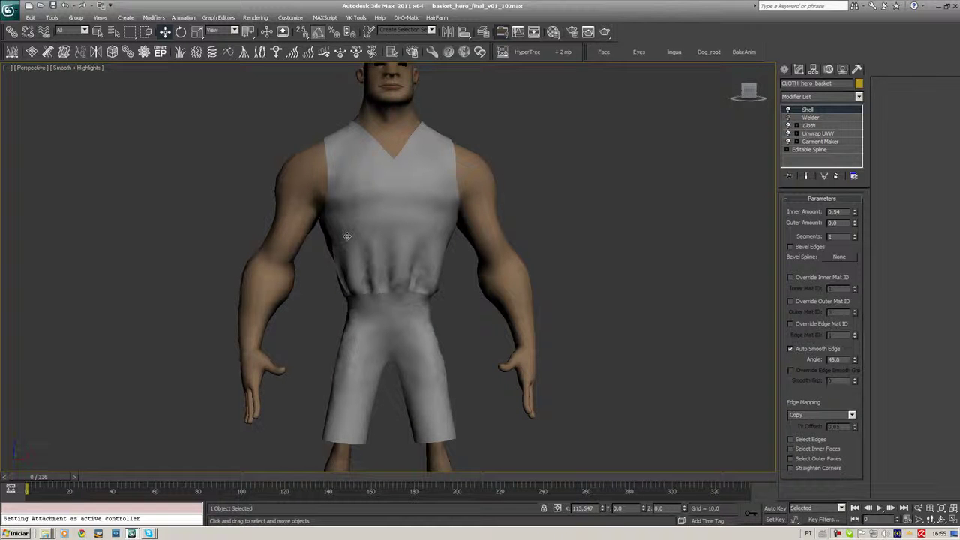
{"action": "middle_click_drag", "start_coordinate": [515, 186], "coordinate": [534, 192], "text": "alt"}
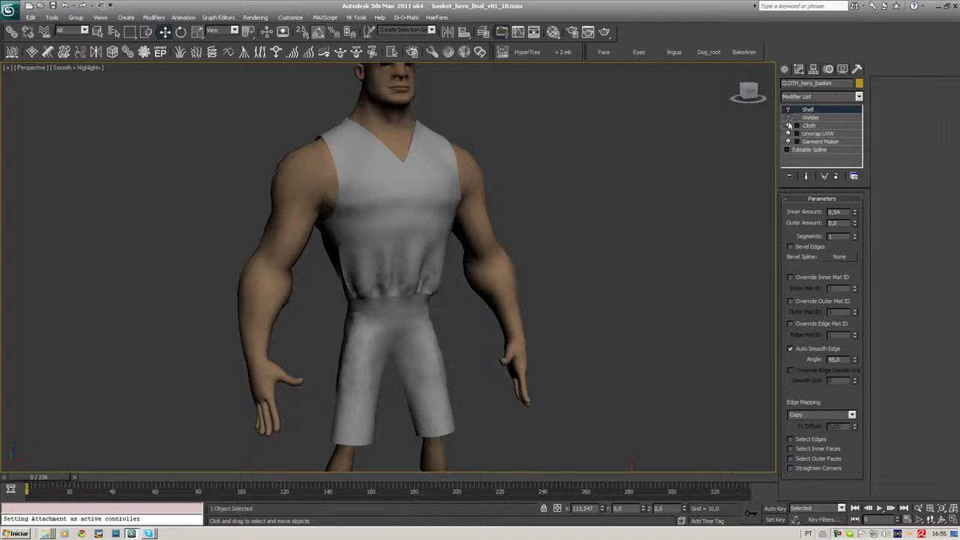
Step: Switch off Cloth and the modifiers above it, dropping to the Editable Spline level
{"action": "left_click", "coordinate": [788, 125]}
{"action": "left_click", "coordinate": [787, 141]}
{"action": "left_click", "coordinate": [809, 149]}
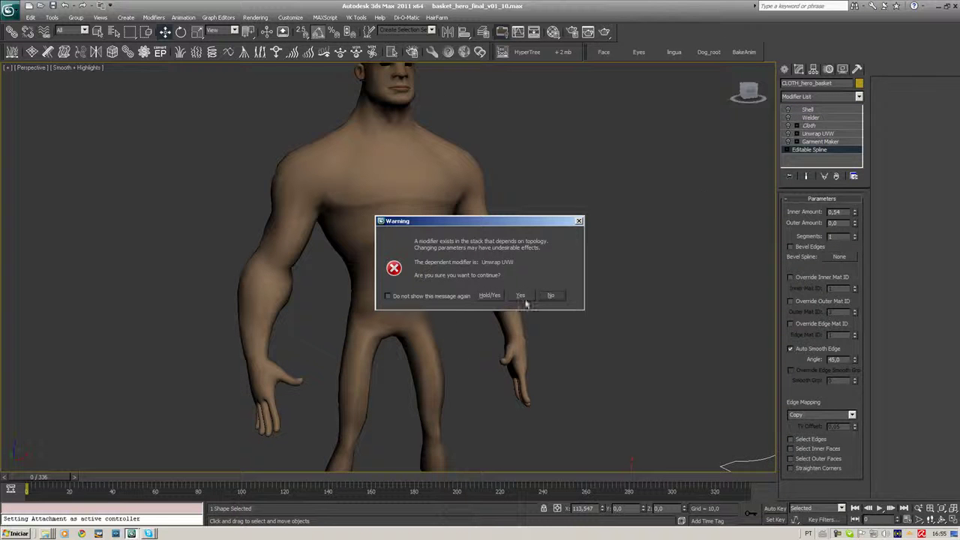
{"action": "key", "text": "Return"}
Step: Zoom and orbit onto the flat spline pattern pieces, then reselect the garment
{"action": "middle_click_drag", "start_coordinate": [622, 382], "coordinate": [275, 143], "text": "alt"}
{"action": "scroll", "coordinate": [410, 260], "scroll_direction": "up", "scroll_amount": 3}
{"action": "scroll", "coordinate": [412, 266], "scroll_direction": "up", "scroll_amount": 2}
{"action": "scroll", "coordinate": [412, 267], "scroll_direction": "up", "scroll_amount": 3}
{"action": "scroll", "coordinate": [412, 266], "scroll_direction": "up", "scroll_amount": 1}
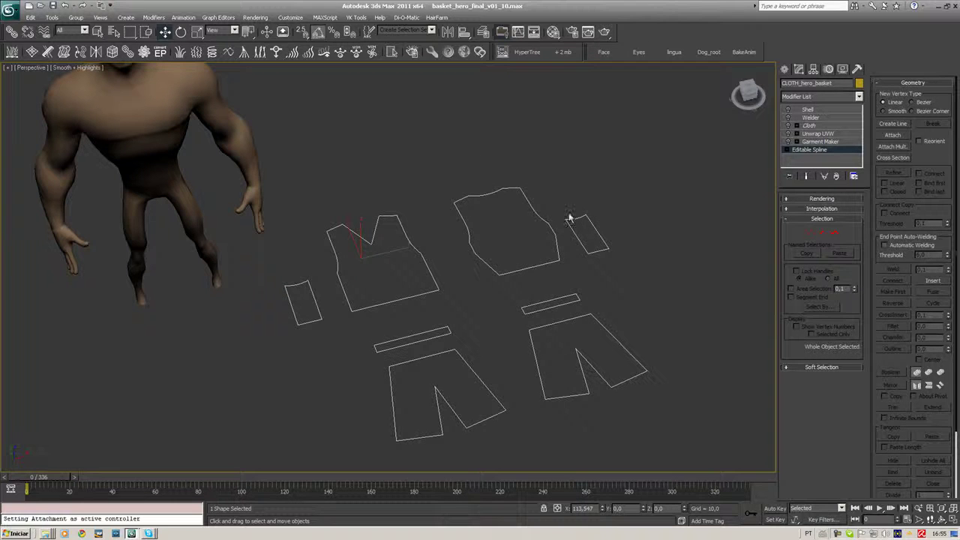
{"action": "mouse_move", "coordinate": [557, 289]}
{"action": "middle_mouse_down", "text": "alt"}
{"action": "mouse_move", "coordinate": [529, 260]}
{"action": "mouse_move", "coordinate": [602, 237]}
{"action": "middle_mouse_up", "text": "alt"}
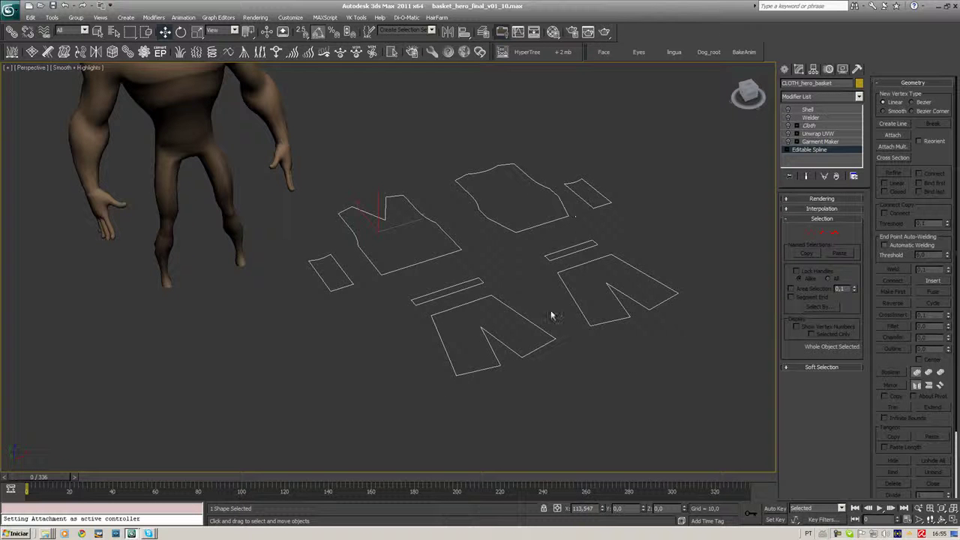
{"action": "middle_click_drag", "start_coordinate": [461, 300], "coordinate": [474, 297], "text": "alt"}
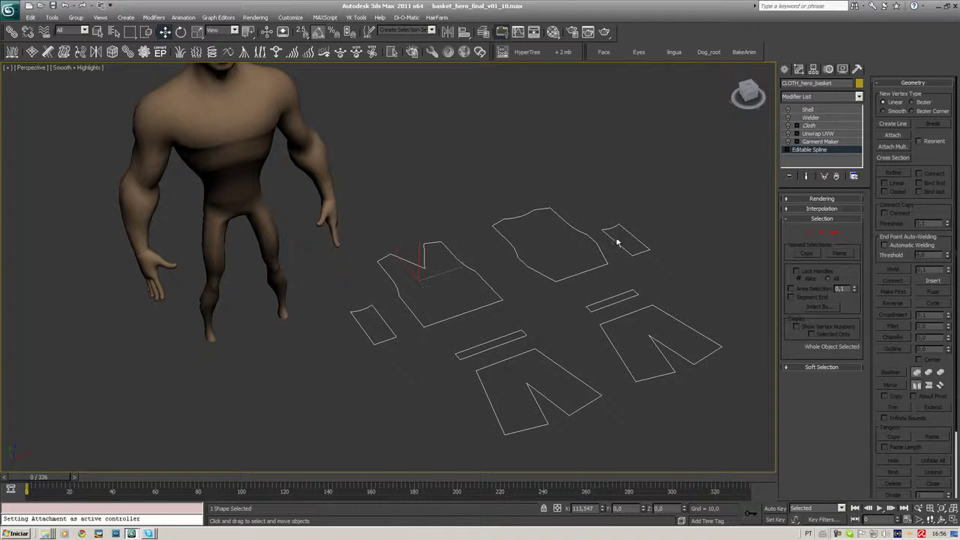
{"action": "left_click", "coordinate": [589, 180]}
{"action": "left_click_drag", "start_coordinate": [643, 176], "coordinate": [581, 252]}
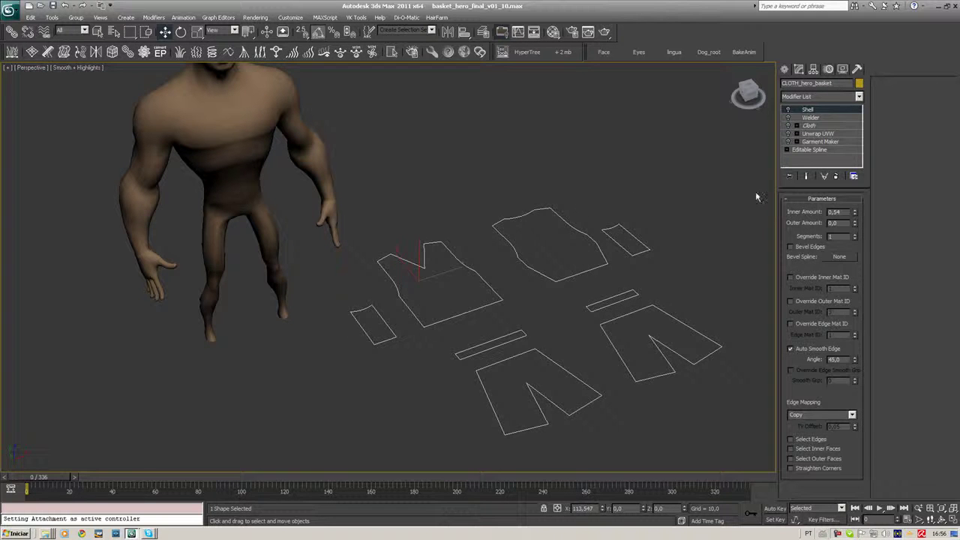
Step: Re-enable Garment Maker and work at its level, accepting the topology warning
{"action": "left_click", "coordinate": [788, 141]}
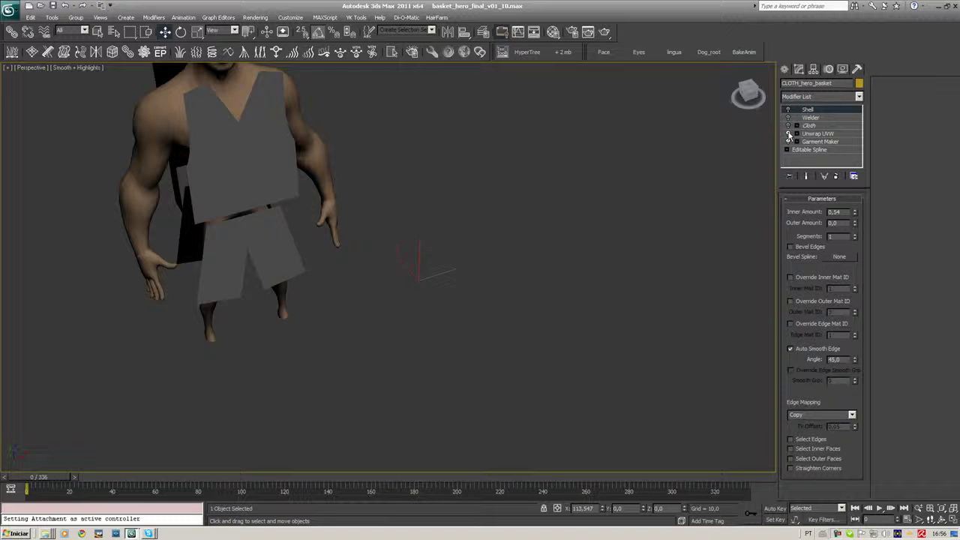
{"action": "left_click", "coordinate": [798, 142]}
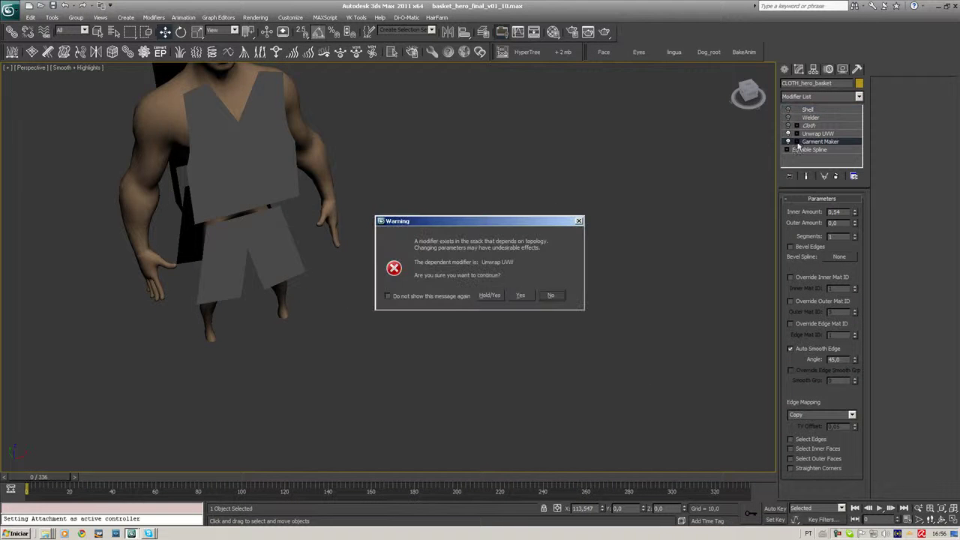
{"action": "left_click", "coordinate": [520, 295]}
Step: Turn on Edged Faces and zoom in on the triangulated vest panels around the torso
{"action": "middle_click_drag", "start_coordinate": [356, 247], "coordinate": [559, 307]}
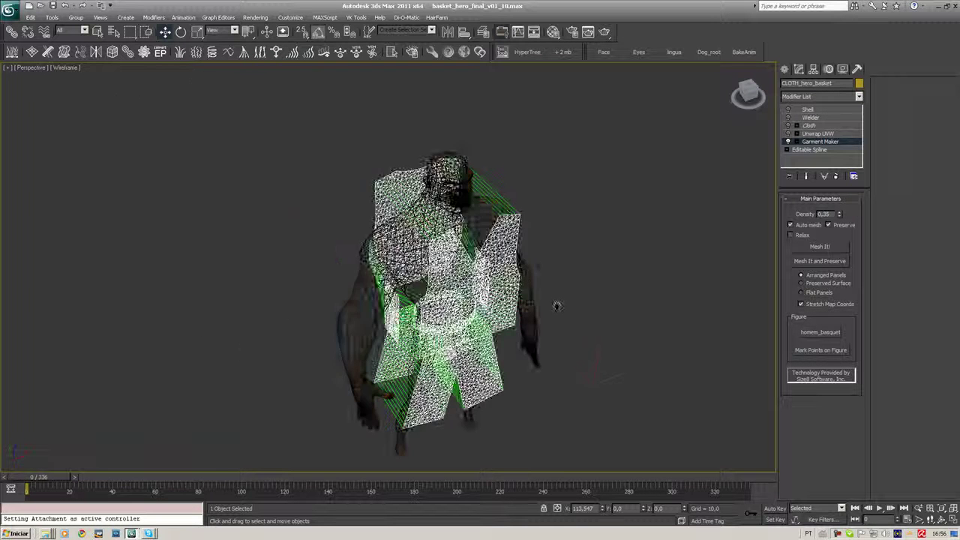
{"action": "key", "text": "F4"}
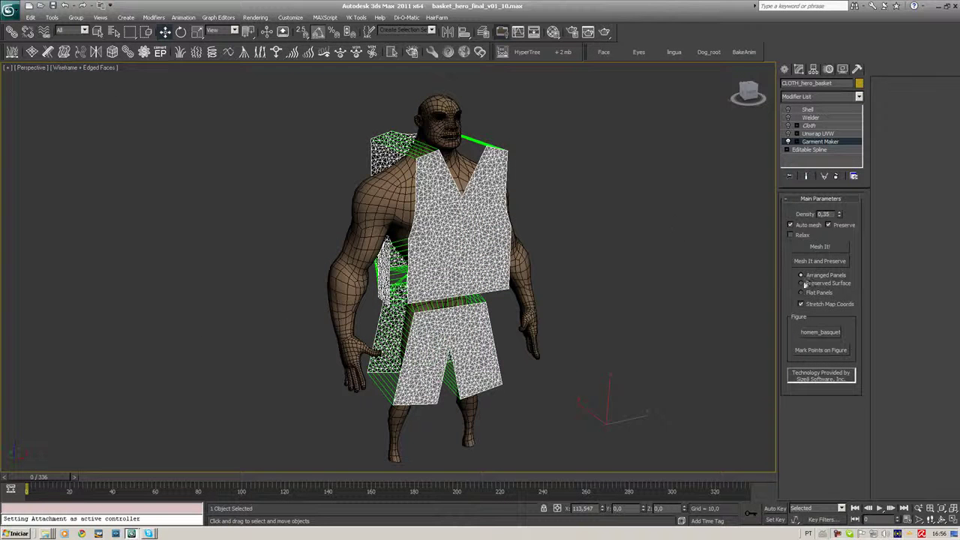
{"action": "middle_click_drag", "start_coordinate": [520, 223], "coordinate": [488, 223]}
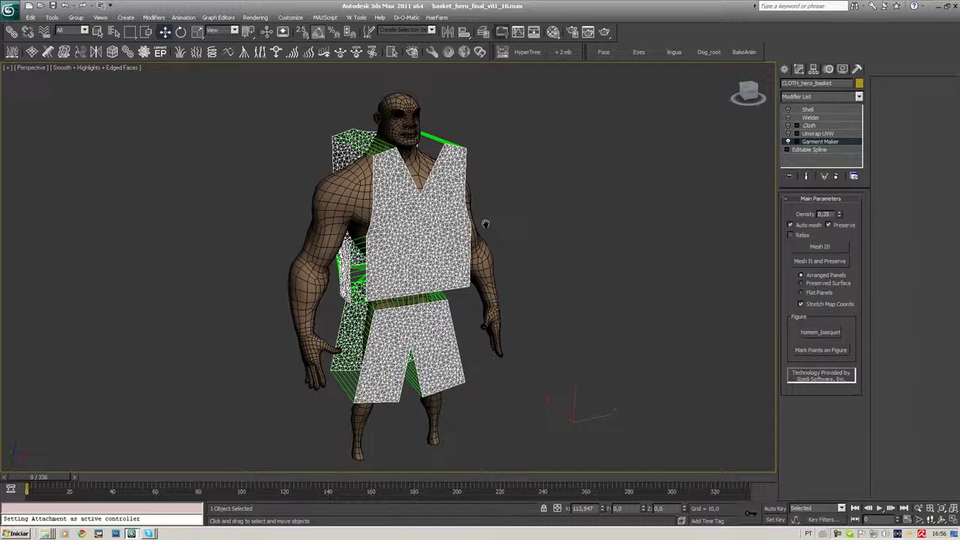
{"action": "scroll", "coordinate": [429, 254], "scroll_direction": "up", "scroll_amount": 4}
{"action": "middle_click_drag", "start_coordinate": [437, 238], "coordinate": [381, 254], "text": "alt"}
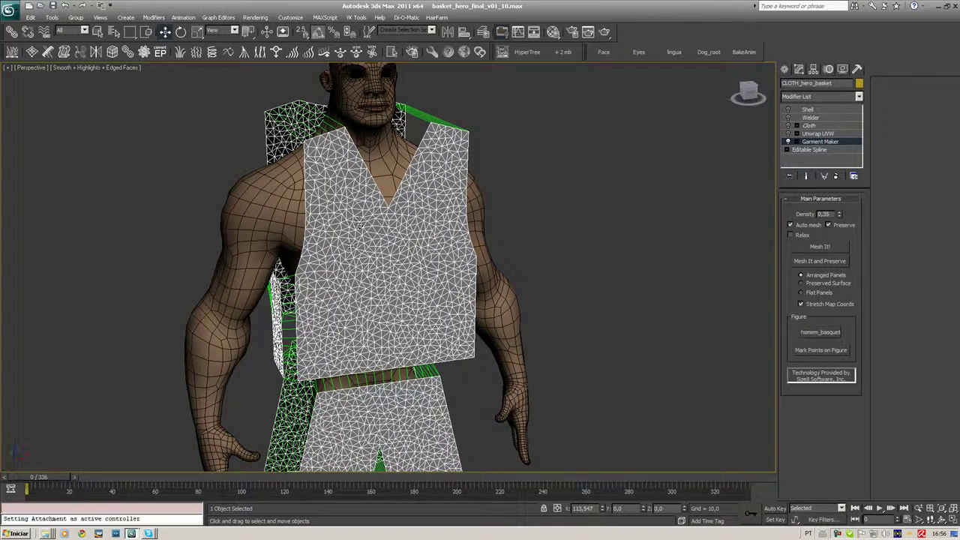
{"action": "scroll", "coordinate": [360, 271], "scroll_direction": "up", "scroll_amount": 3}
{"action": "scroll", "coordinate": [381, 272], "scroll_direction": "up", "scroll_amount": 4}
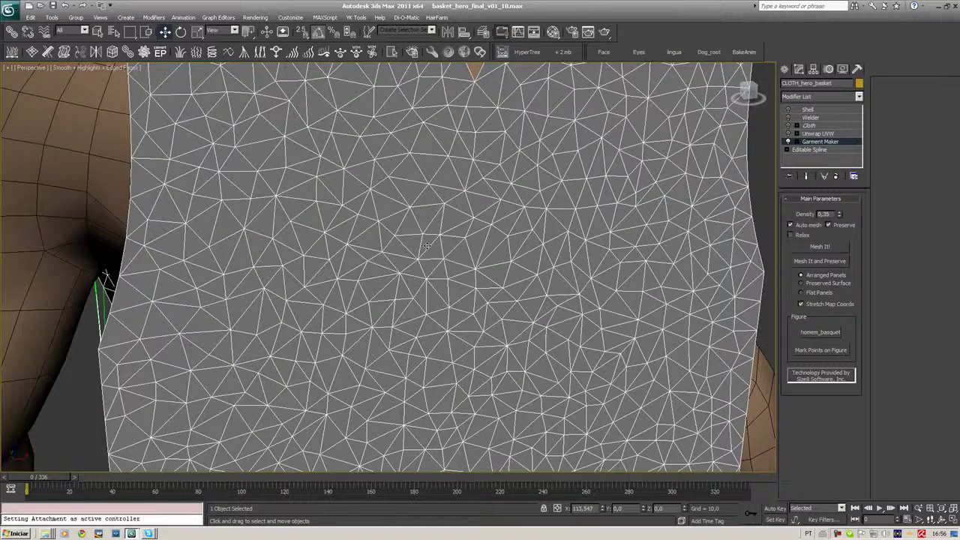
{"action": "scroll", "coordinate": [426, 246], "scroll_direction": "down", "scroll_amount": 5}
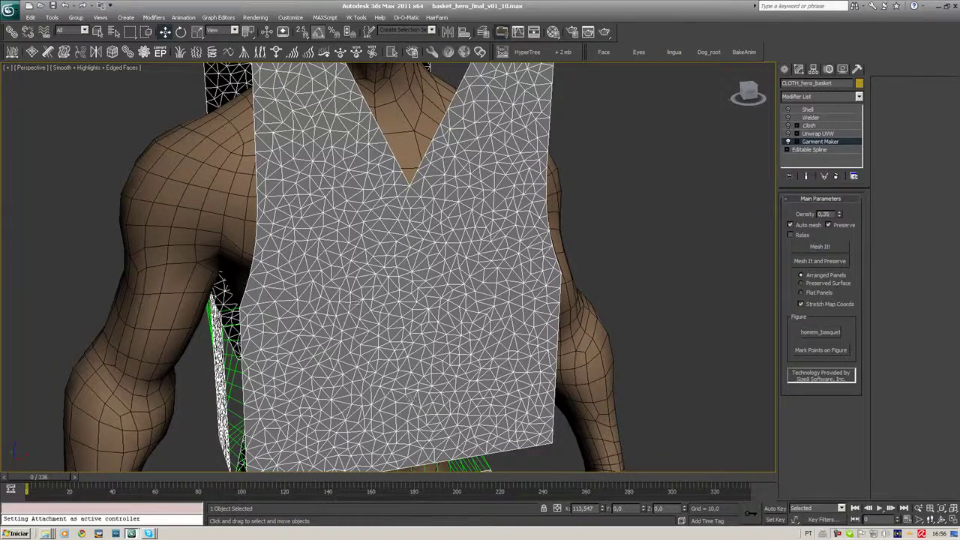
{"action": "mouse_move", "coordinate": [491, 317]}
{"action": "middle_mouse_down", "text": "alt"}
{"action": "mouse_move", "coordinate": [550, 331]}
{"action": "mouse_move", "coordinate": [738, 294]}
{"action": "middle_mouse_up", "text": "alt"}
{"action": "scroll", "coordinate": [553, 327], "scroll_direction": "down", "scroll_amount": 3}
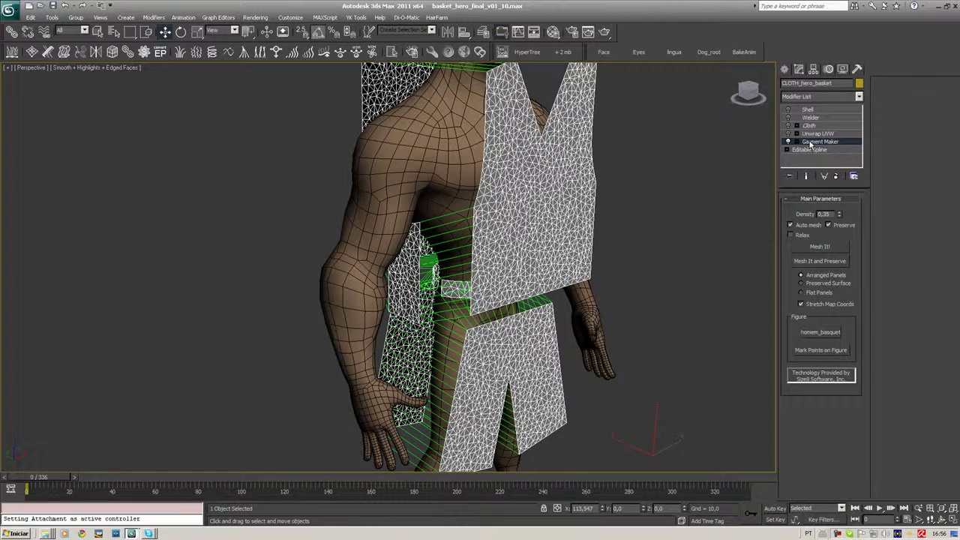
Step: Change the Garment Maker Density from 0,35 to 0,4
{"action": "mouse_move", "coordinate": [535, 138]}
{"action": "middle_mouse_down", "text": "alt"}
{"action": "mouse_move", "coordinate": [516, 288]}
{"action": "mouse_move", "coordinate": [656, 257]}
{"action": "mouse_move", "coordinate": [323, 169]}
{"action": "mouse_move", "coordinate": [411, 210]}
{"action": "mouse_move", "coordinate": [426, 360]}
{"action": "mouse_move", "coordinate": [484, 364]}
{"action": "middle_mouse_up", "text": "alt"}
{"action": "mouse_move", "coordinate": [384, 261]}
{"action": "middle_mouse_down", "text": "alt"}
{"action": "mouse_move", "coordinate": [476, 383]}
{"action": "mouse_move", "coordinate": [427, 469]}
{"action": "mouse_move", "coordinate": [505, 280]}
{"action": "mouse_move", "coordinate": [497, 293]}
{"action": "middle_mouse_up", "text": "alt"}
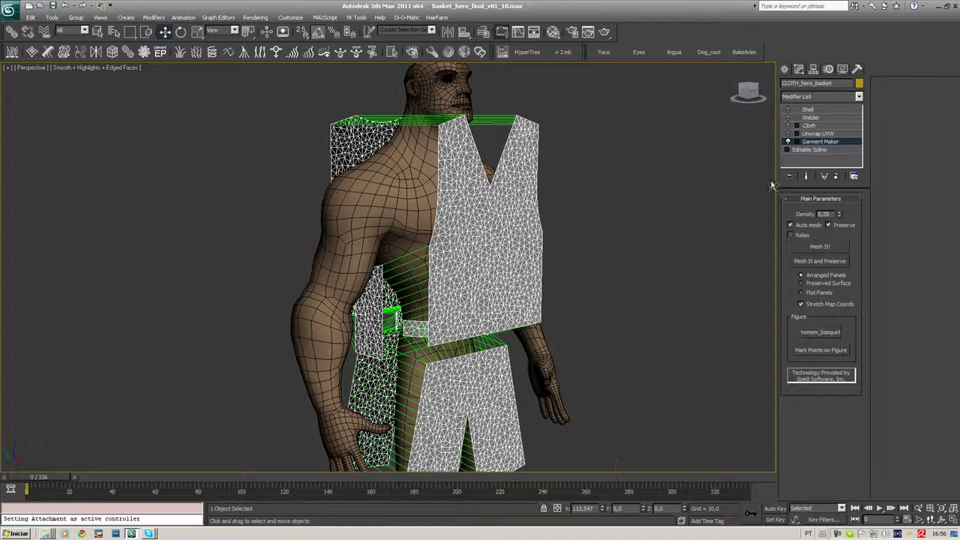
{"action": "left_click_drag", "start_coordinate": [832, 215], "coordinate": [784, 219]}
{"action": "type", "text": "0,4"}
Step: Try Preserved Surface and Arranged Panels, then settle on Flat Panels
{"action": "left_click", "coordinate": [801, 283]}
{"action": "middle_click_drag", "start_coordinate": [581, 256], "coordinate": [511, 258], "text": "alt"}
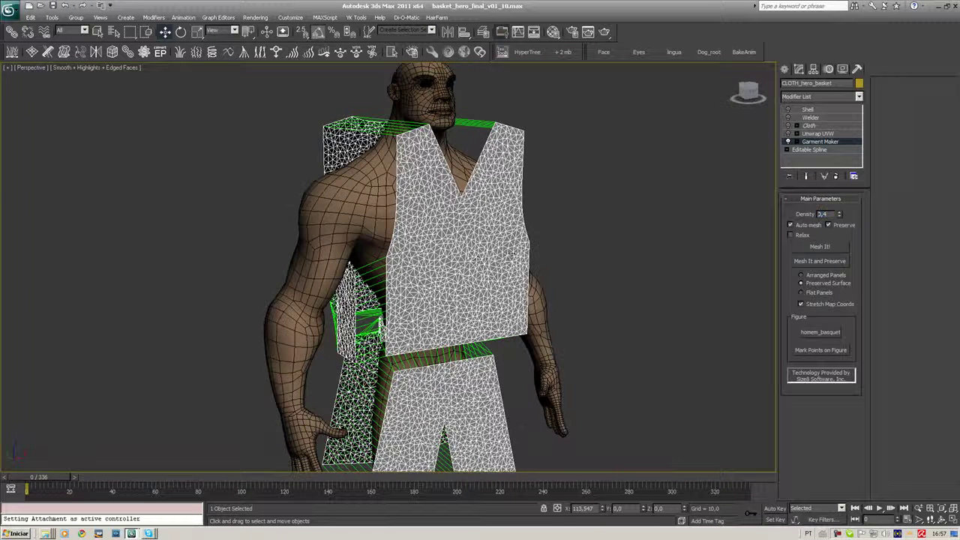
{"action": "middle_click_drag", "start_coordinate": [599, 224], "coordinate": [607, 218]}
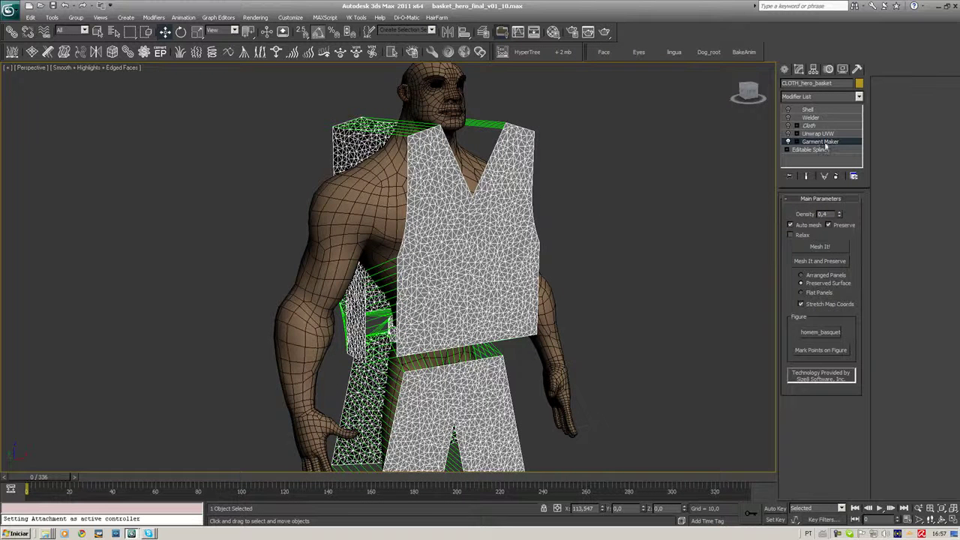
{"action": "scroll", "coordinate": [476, 322], "scroll_direction": "down", "scroll_amount": 3}
{"action": "scroll", "coordinate": [517, 325], "scroll_direction": "up", "scroll_amount": 1}
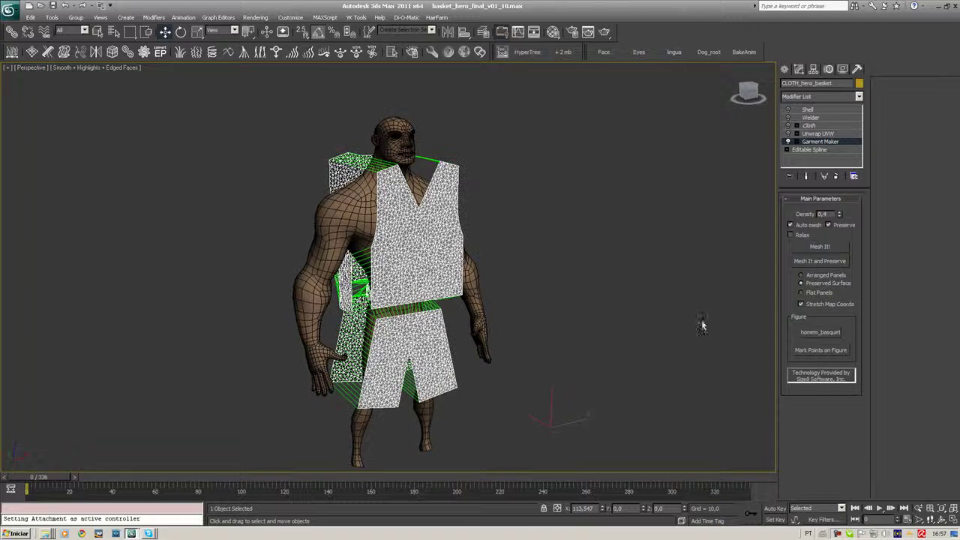
{"action": "left_click", "coordinate": [819, 276]}
{"action": "middle_click_drag", "start_coordinate": [475, 308], "coordinate": [568, 306], "text": "alt"}
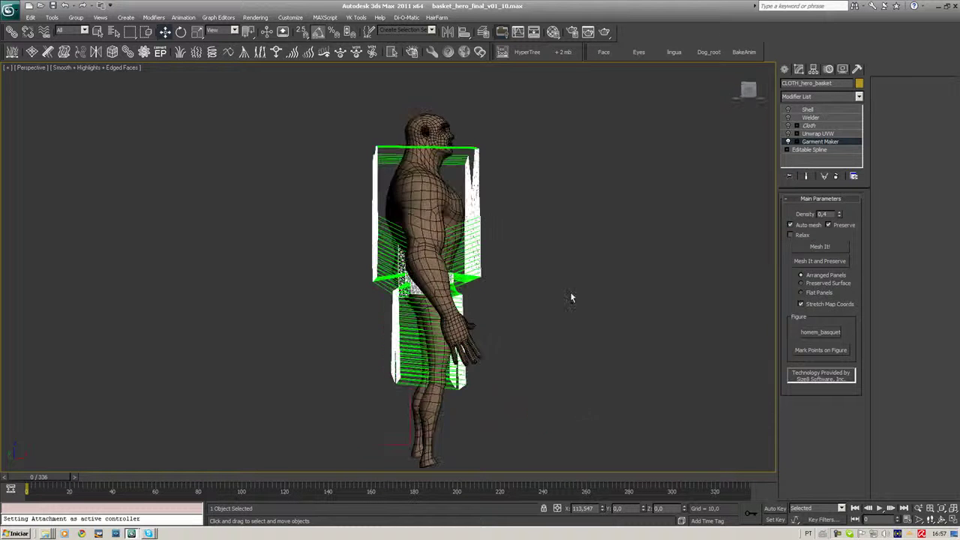
{"action": "left_click", "coordinate": [819, 291]}
{"action": "mouse_move", "coordinate": [590, 377]}
{"action": "middle_mouse_down", "text": "alt"}
{"action": "mouse_move", "coordinate": [741, 396]}
{"action": "mouse_move", "coordinate": [906, 103]}
{"action": "middle_mouse_up", "text": "alt"}
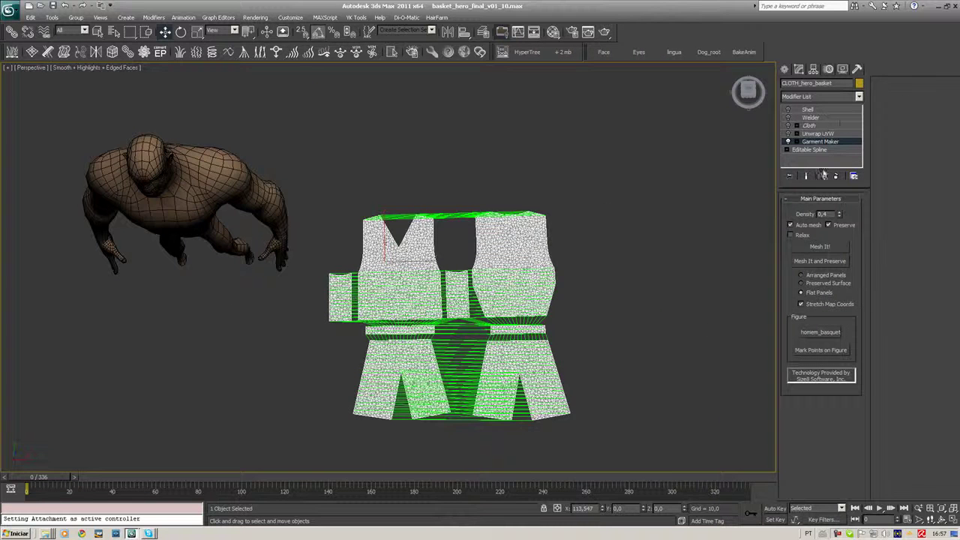
Step: Step up to Unwrap UVW, briefly check the UV editor, then select the Cloth modifier
{"action": "left_click", "coordinate": [824, 142]}
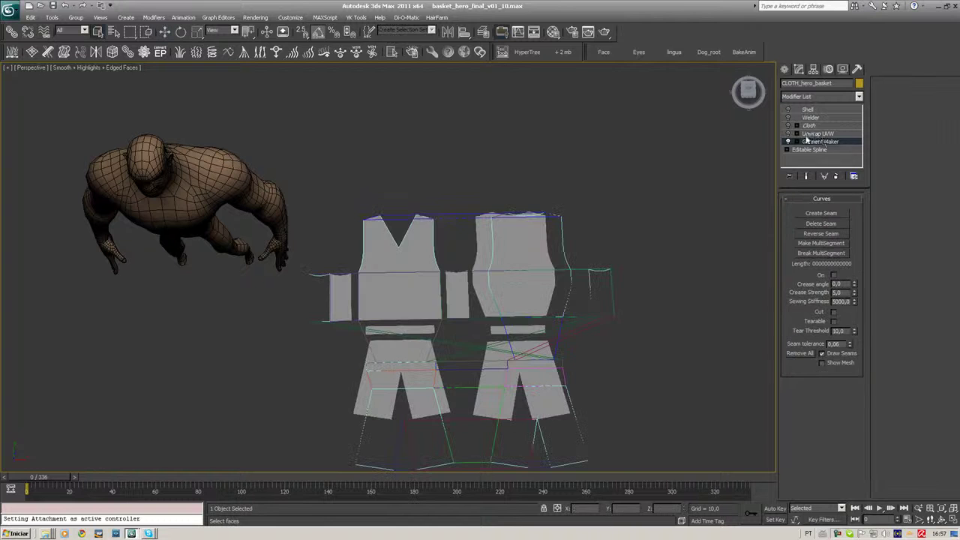
{"action": "left_click", "coordinate": [798, 135]}
{"action": "left_click", "coordinate": [525, 295]}
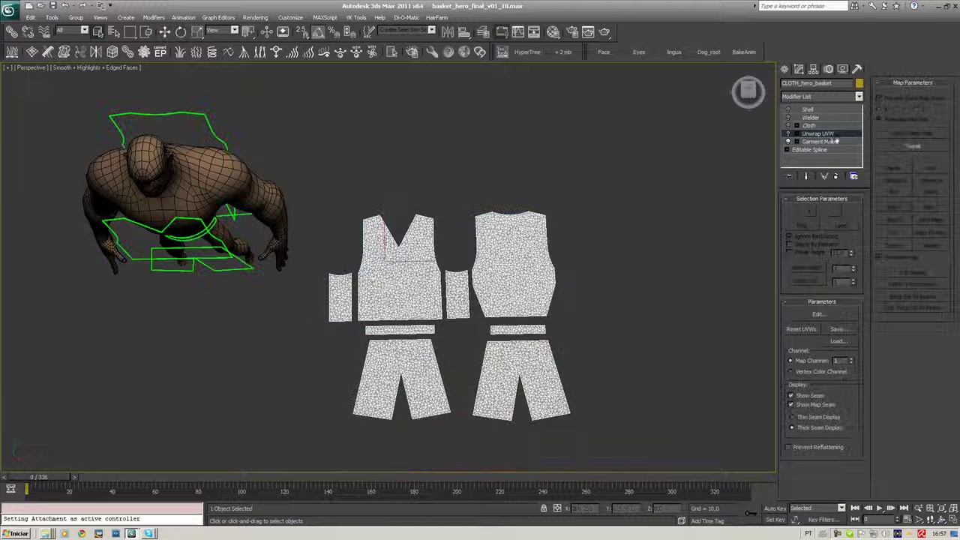
{"action": "left_click", "coordinate": [818, 315]}
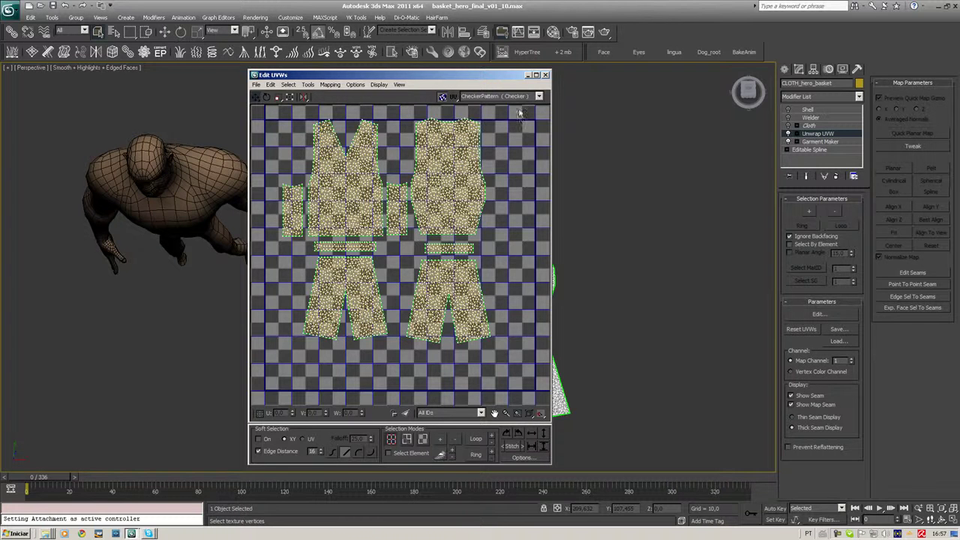
{"action": "left_click", "coordinate": [546, 76]}
{"action": "mouse_move", "coordinate": [637, 162]}
{"action": "middle_mouse_down", "text": "alt"}
{"action": "mouse_move", "coordinate": [427, 245]}
{"action": "mouse_move", "coordinate": [410, 262]}
{"action": "mouse_move", "coordinate": [570, 278]}
{"action": "middle_mouse_up", "text": "alt"}
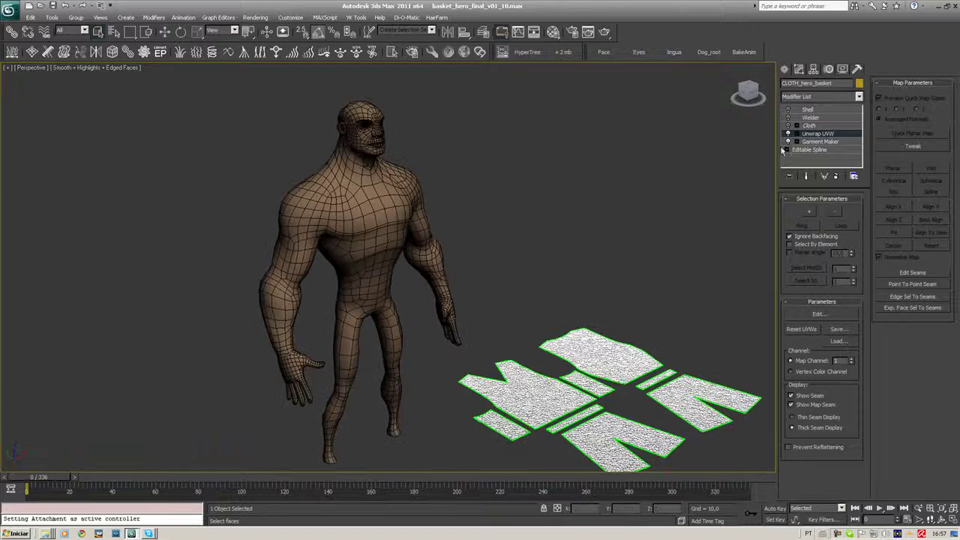
{"action": "left_click", "coordinate": [826, 127]}
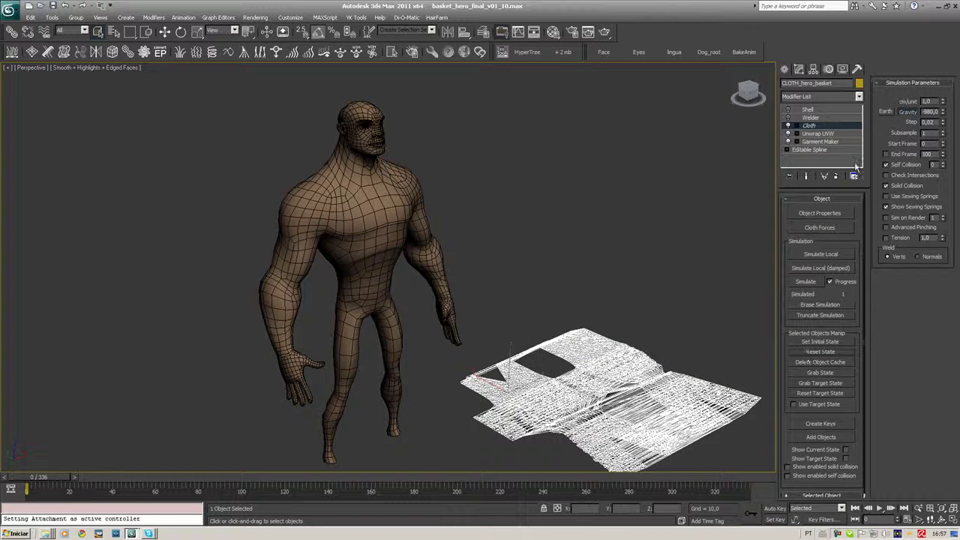
Step: Set Garment Maker to Arranged Panels, then return to the Cloth modifier
{"action": "left_click", "coordinate": [820, 142]}
{"action": "left_click", "coordinate": [516, 295]}
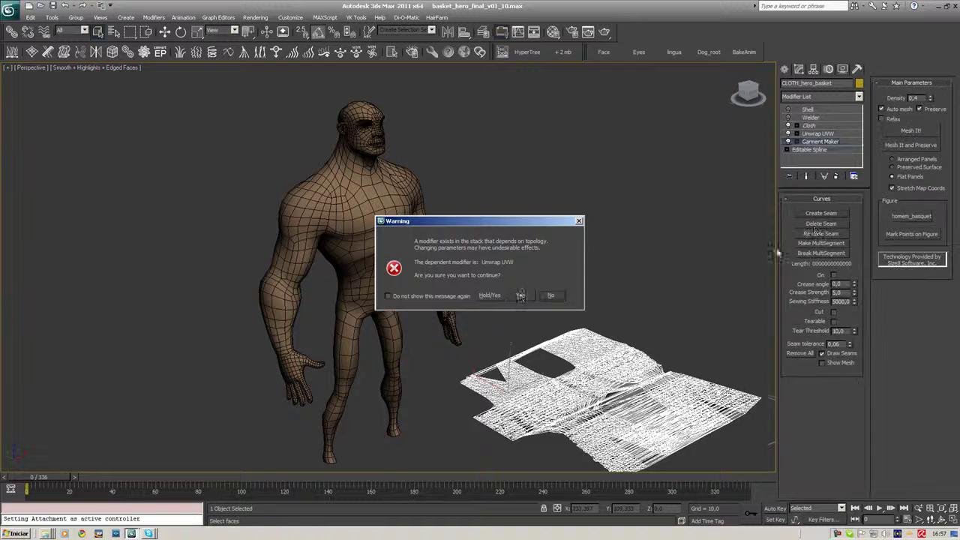
{"action": "left_click", "coordinate": [820, 143]}
{"action": "left_click", "coordinate": [821, 275]}
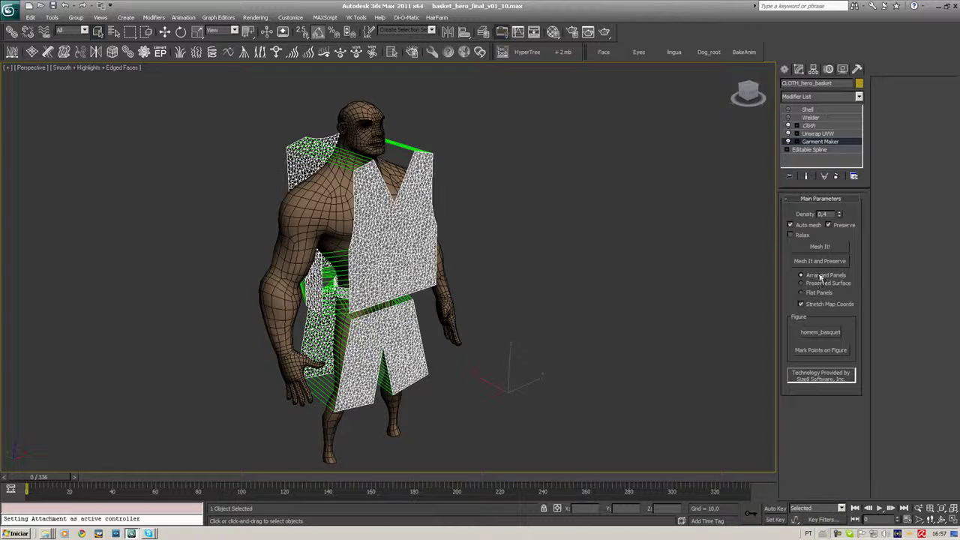
{"action": "left_click", "coordinate": [811, 125]}
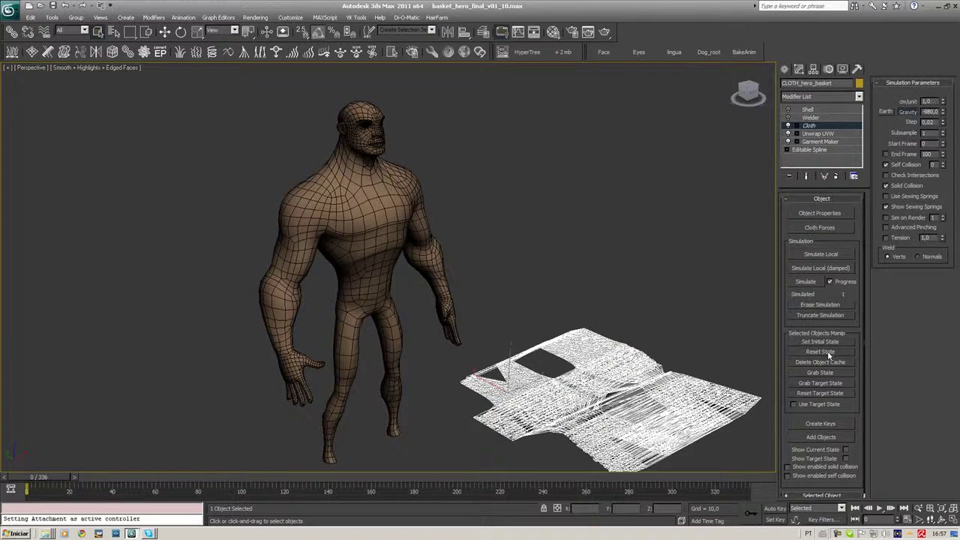
Step: Reselect the garment and orbit around to check the panels and green sewing springs
{"action": "middle_click_drag", "start_coordinate": [510, 238], "coordinate": [562, 255]}
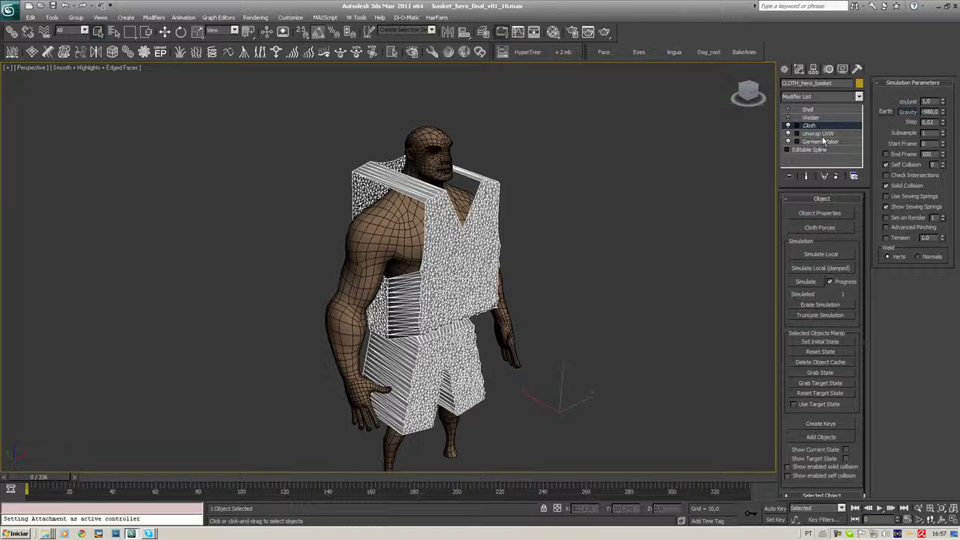
{"action": "left_click", "coordinate": [818, 350]}
{"action": "left_click", "coordinate": [641, 253]}
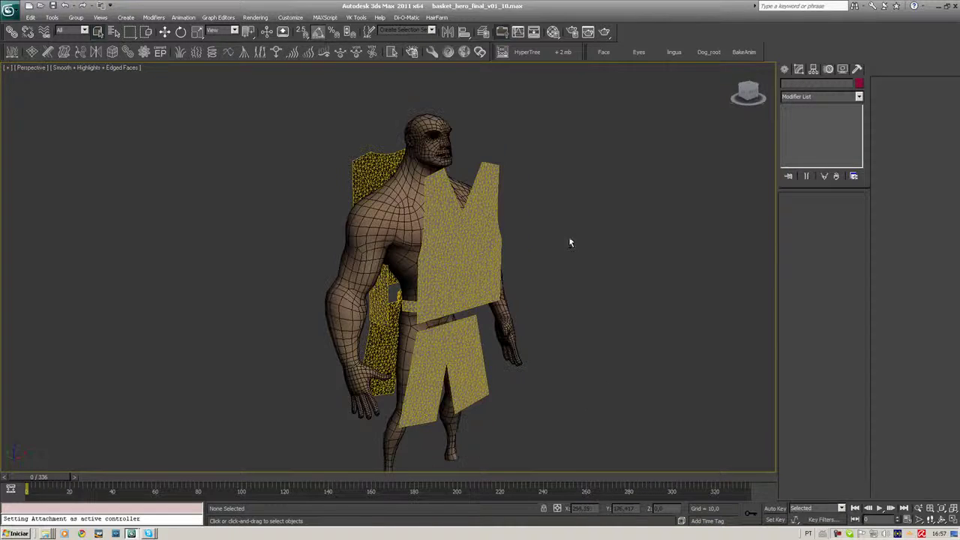
{"action": "left_click", "coordinate": [484, 240]}
{"action": "middle_click_drag", "start_coordinate": [388, 270], "coordinate": [368, 263], "text": "alt"}
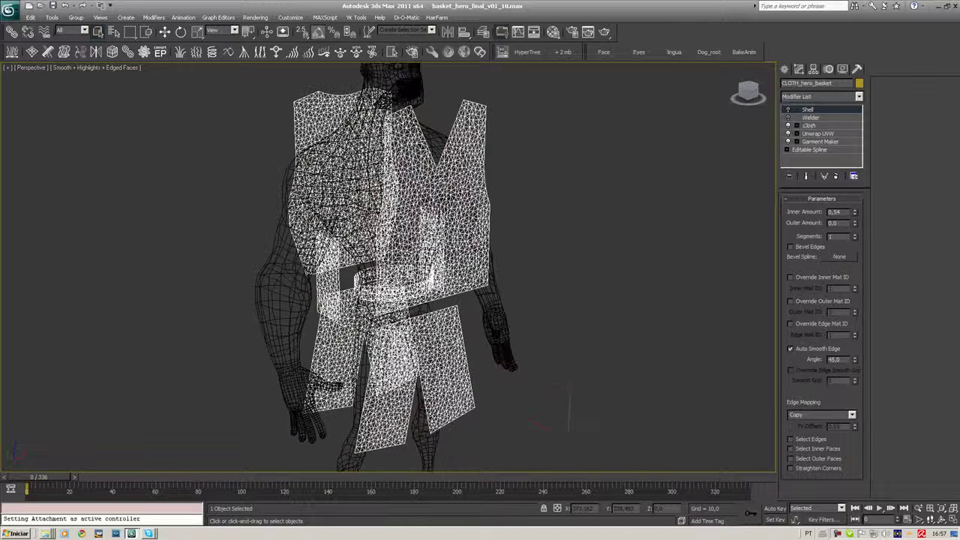
{"action": "key", "text": "F3"}
{"action": "left_click", "coordinate": [809, 125]}
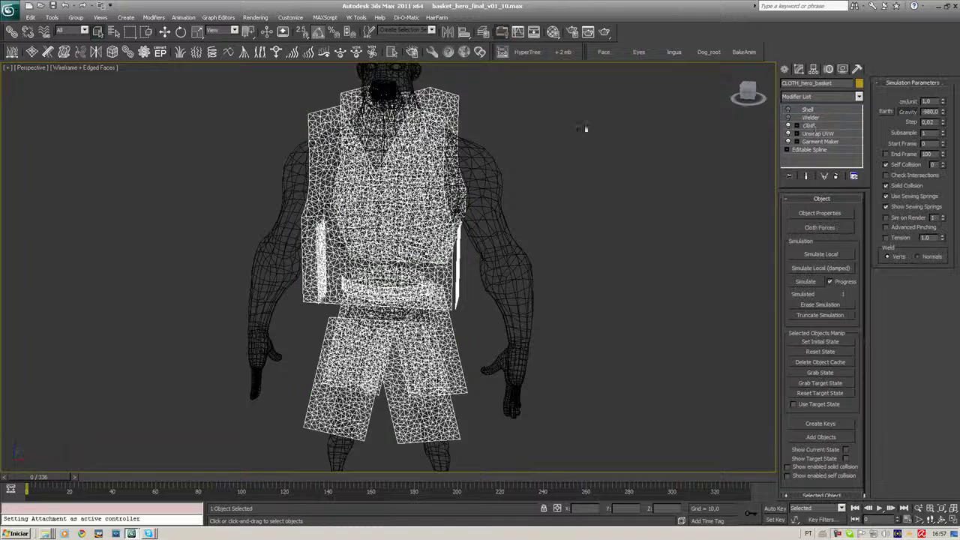
{"action": "key", "text": "F3"}
{"action": "middle_click_drag", "start_coordinate": [466, 160], "coordinate": [495, 168], "text": "alt"}
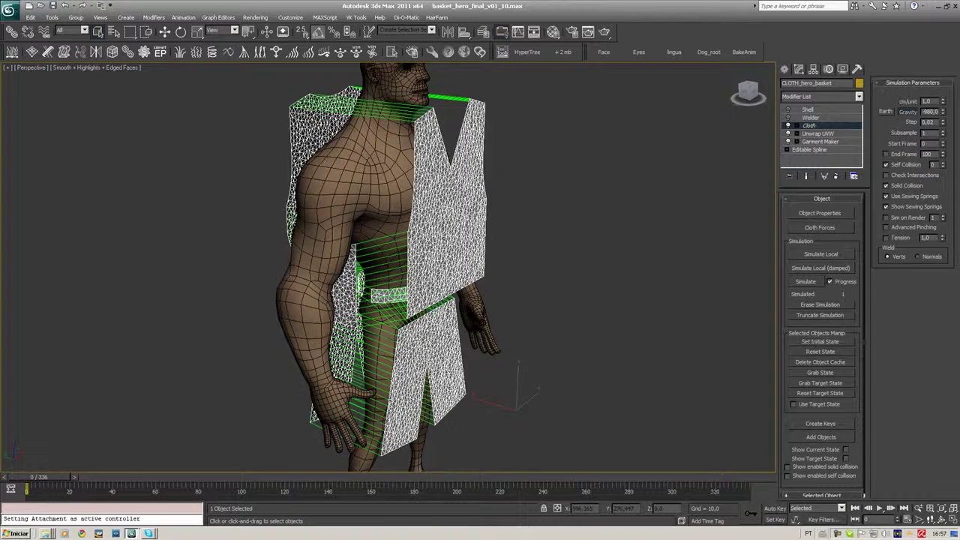
{"action": "mouse_move", "coordinate": [409, 270]}
{"action": "middle_mouse_down", "text": "alt"}
{"action": "mouse_move", "coordinate": [538, 283]}
{"action": "mouse_move", "coordinate": [420, 285]}
{"action": "middle_mouse_up", "text": "alt"}
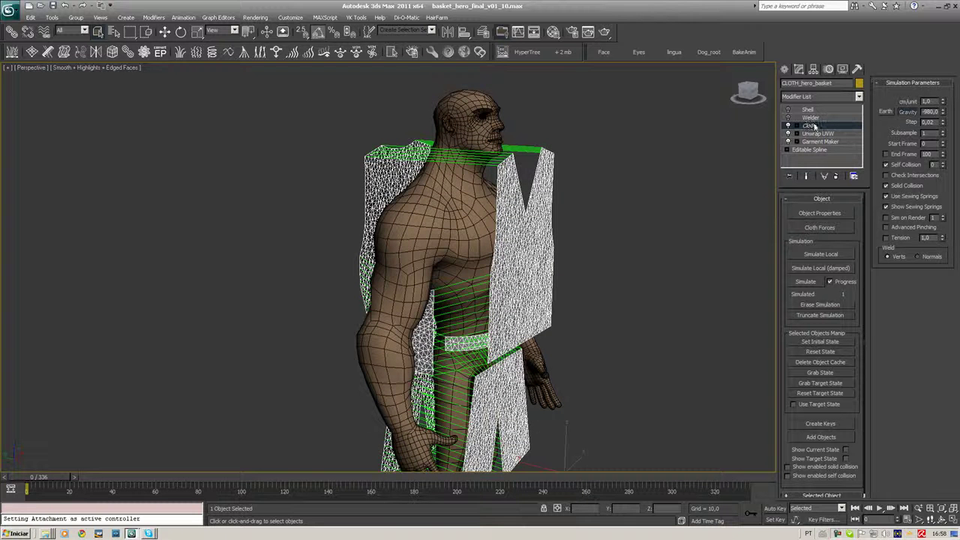
{"action": "middle_click_drag", "start_coordinate": [480, 263], "coordinate": [530, 253], "text": "alt"}
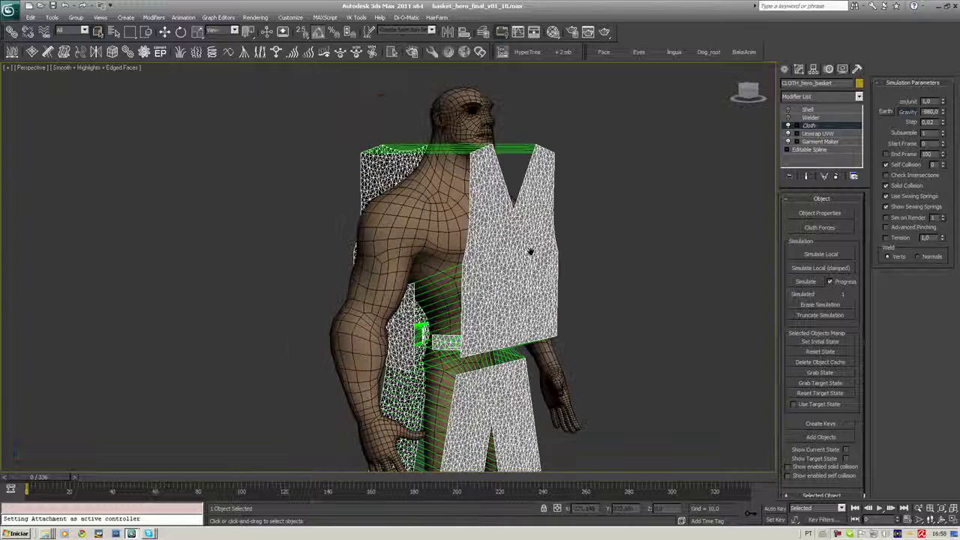
Step: Run Simulate Local, stop it, and orbit around to check the partly draped outfit
{"action": "scroll", "coordinate": [531, 250], "scroll_direction": "down", "scroll_amount": 4}
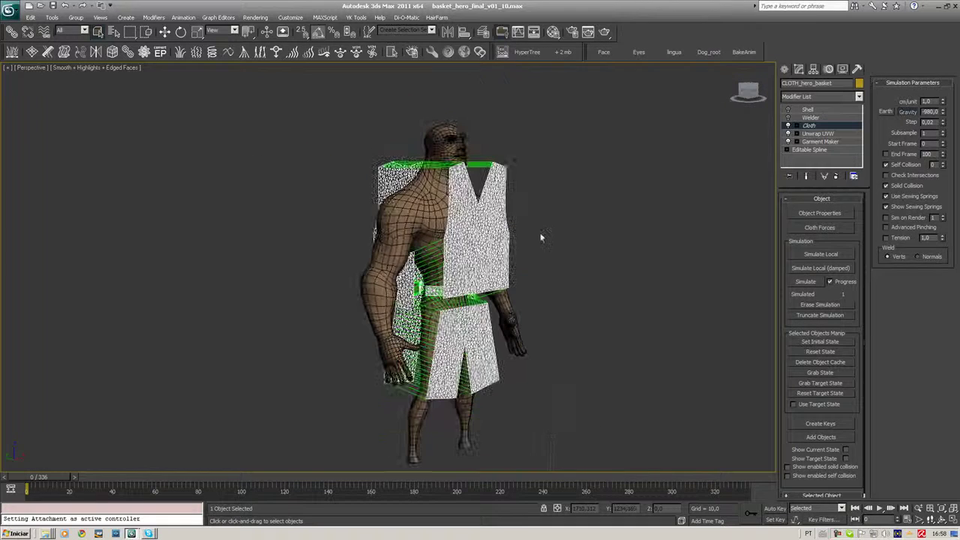
{"action": "left_click", "coordinate": [821, 254]}
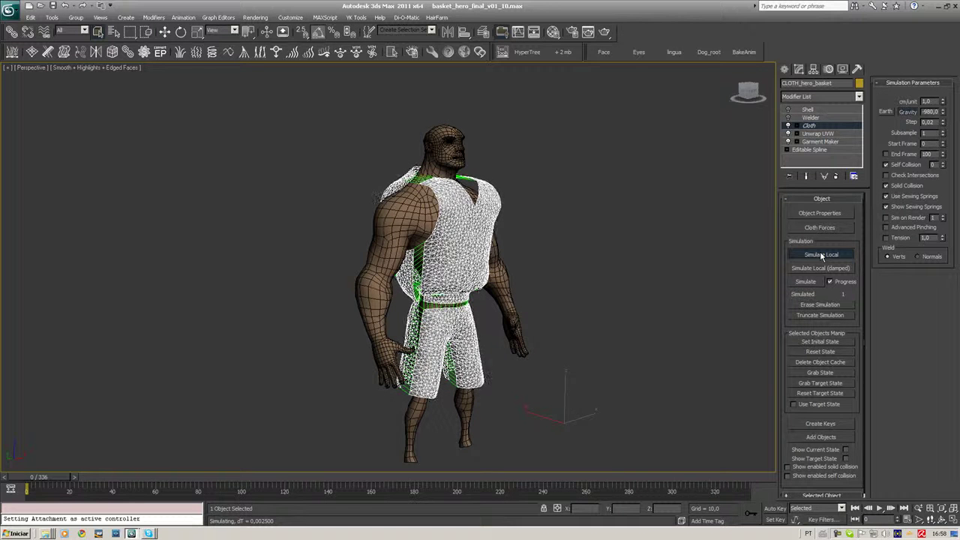
{"action": "left_click", "coordinate": [820, 255]}
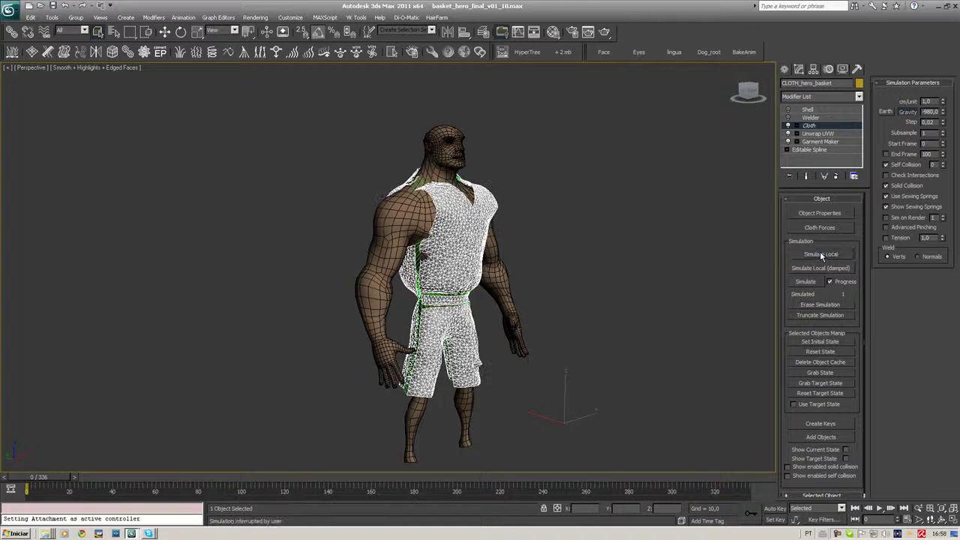
{"action": "mouse_move", "coordinate": [525, 323]}
{"action": "middle_mouse_down", "text": "alt"}
{"action": "mouse_move", "coordinate": [461, 197]}
{"action": "mouse_move", "coordinate": [463, 172]}
{"action": "mouse_move", "coordinate": [528, 259]}
{"action": "mouse_move", "coordinate": [557, 278]}
{"action": "mouse_move", "coordinate": [647, 286]}
{"action": "mouse_move", "coordinate": [559, 272]}
{"action": "middle_mouse_up", "text": "alt"}
{"action": "scroll", "coordinate": [465, 165], "scroll_direction": "up", "scroll_amount": 3}
{"action": "scroll", "coordinate": [465, 165], "scroll_direction": "up", "scroll_amount": 3}
{"action": "scroll", "coordinate": [528, 260], "scroll_direction": "down", "scroll_amount": 5}
{"action": "mouse_move", "coordinate": [435, 360]}
{"action": "middle_mouse_down", "text": "alt"}
{"action": "mouse_move", "coordinate": [303, 332]}
{"action": "mouse_move", "coordinate": [180, 331]}
{"action": "mouse_move", "coordinate": [285, 391]}
{"action": "middle_mouse_up", "text": "alt"}
{"action": "mouse_move", "coordinate": [491, 379]}
{"action": "middle_mouse_down", "text": "alt"}
{"action": "mouse_move", "coordinate": [450, 353]}
{"action": "mouse_move", "coordinate": [382, 282]}
{"action": "mouse_move", "coordinate": [459, 275]}
{"action": "mouse_move", "coordinate": [572, 305]}
{"action": "mouse_move", "coordinate": [715, 301]}
{"action": "middle_mouse_up", "text": "alt"}
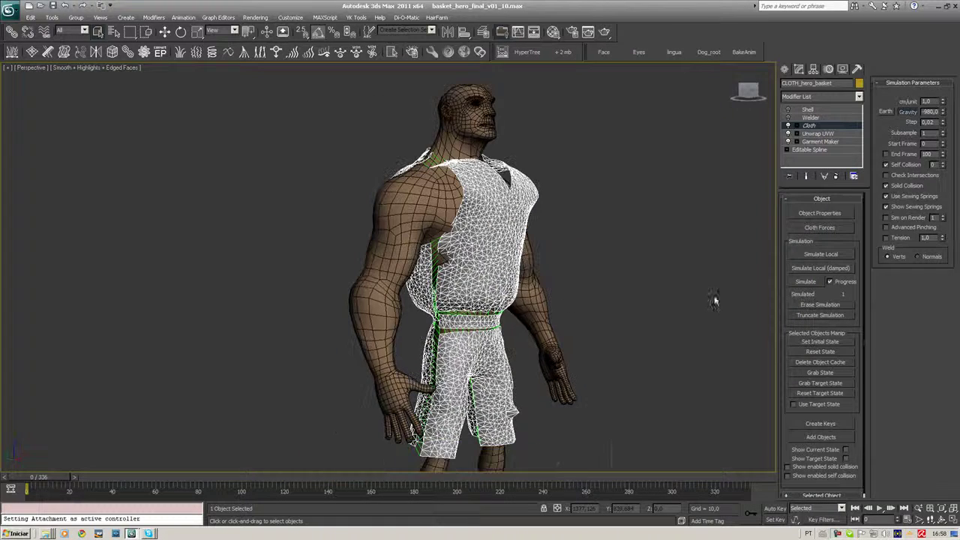
Step: Resume the local simulation and inspect the draped cloth from the side
{"action": "left_click", "coordinate": [850, 257]}
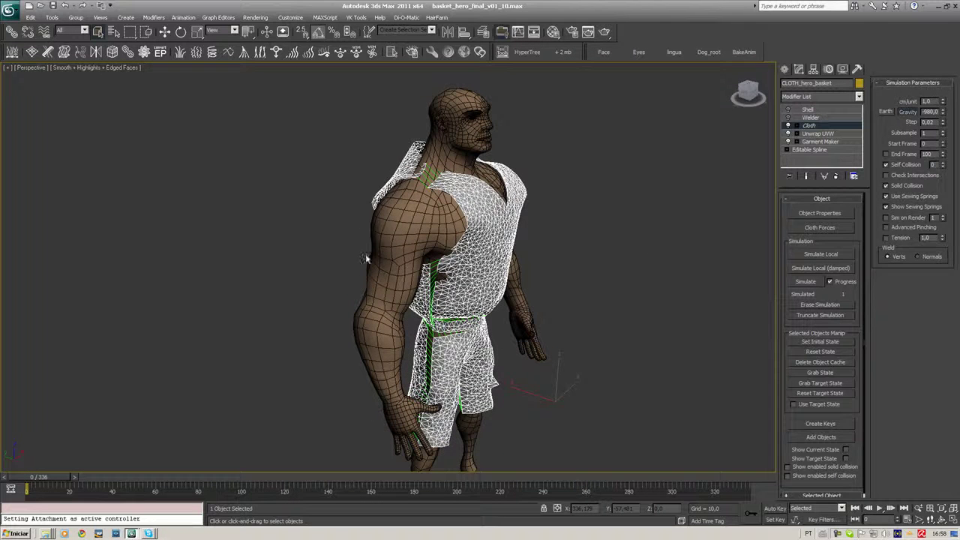
{"action": "middle_click_drag", "start_coordinate": [451, 285], "coordinate": [481, 289], "text": "alt"}
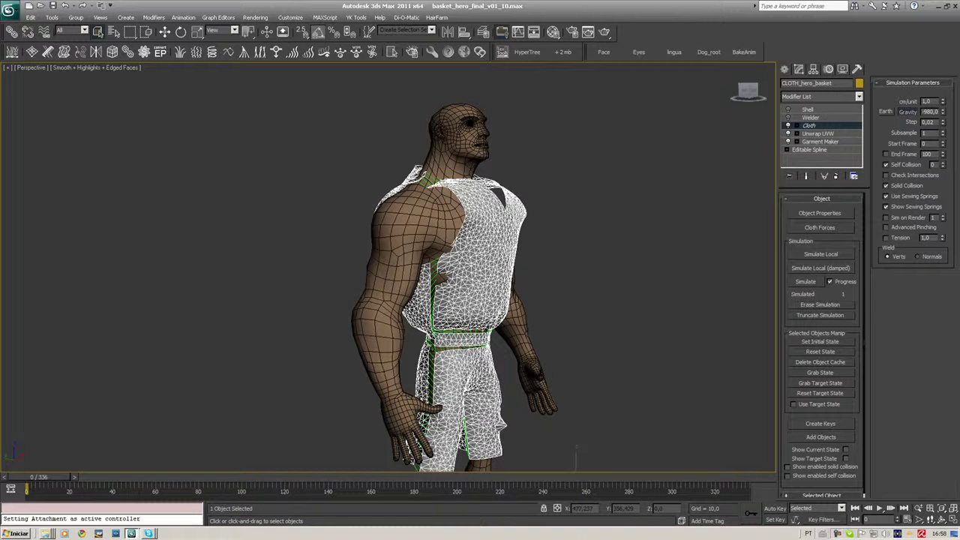
{"action": "middle_click_drag", "start_coordinate": [433, 351], "coordinate": [450, 341], "text": "alt"}
{"action": "middle_click_drag", "start_coordinate": [538, 449], "coordinate": [628, 296], "text": "alt"}
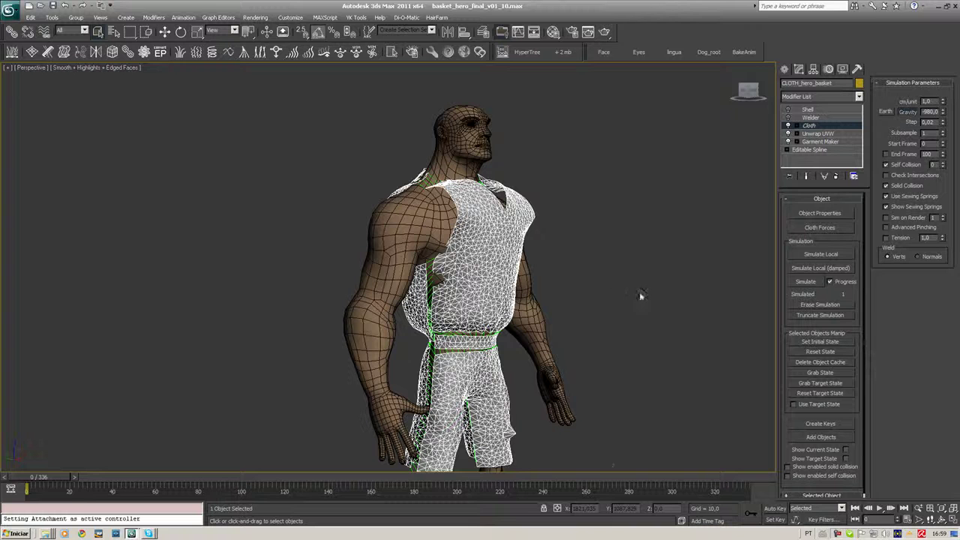
Step: Uncheck Use Sewing Springs and re-run Simulate Local
{"action": "left_click", "coordinate": [910, 198]}
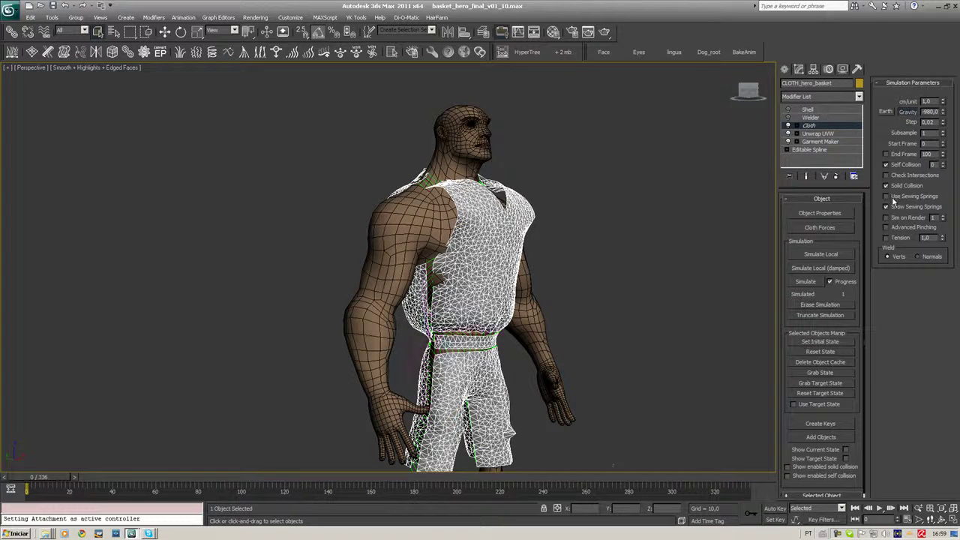
{"action": "left_click", "coordinate": [821, 254]}
{"action": "left_click", "coordinate": [798, 255]}
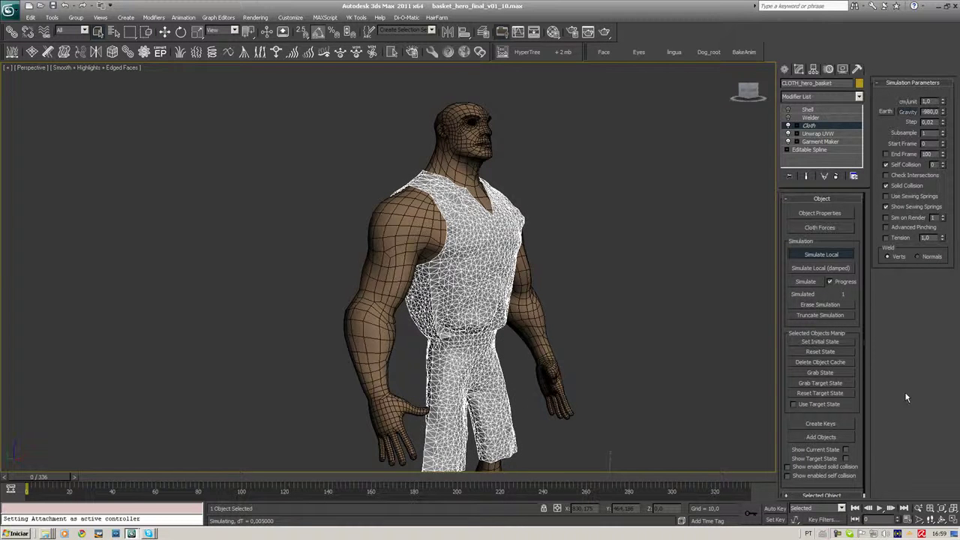
Step: Restart the simulation while viewing from the front, and turn on Edged Faces
{"action": "middle_click_drag", "start_coordinate": [495, 248], "coordinate": [518, 237], "text": "alt"}
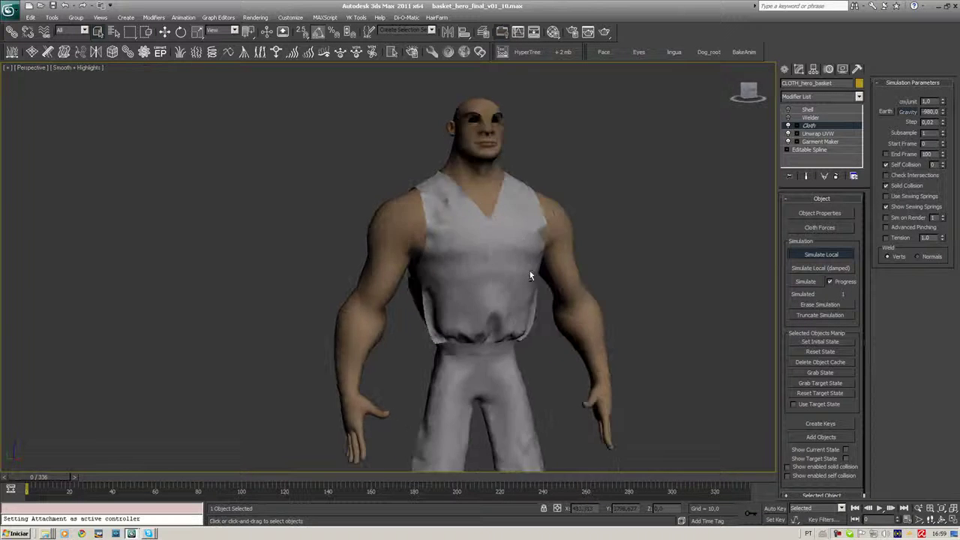
{"action": "scroll", "coordinate": [525, 278], "scroll_direction": "up", "scroll_amount": 2}
{"action": "scroll", "coordinate": [516, 266], "scroll_direction": "down", "scroll_amount": 2}
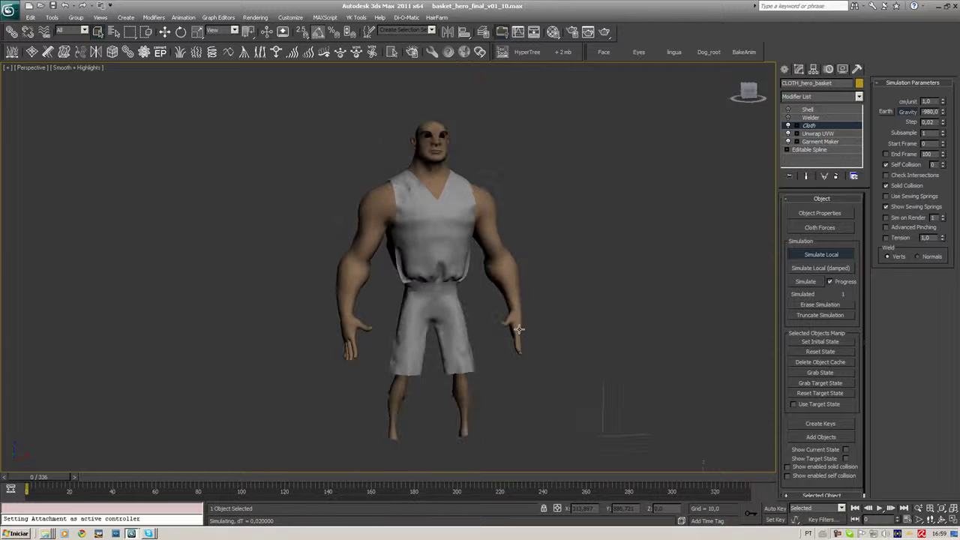
{"action": "middle_click_drag", "start_coordinate": [489, 336], "coordinate": [531, 333], "text": "alt"}
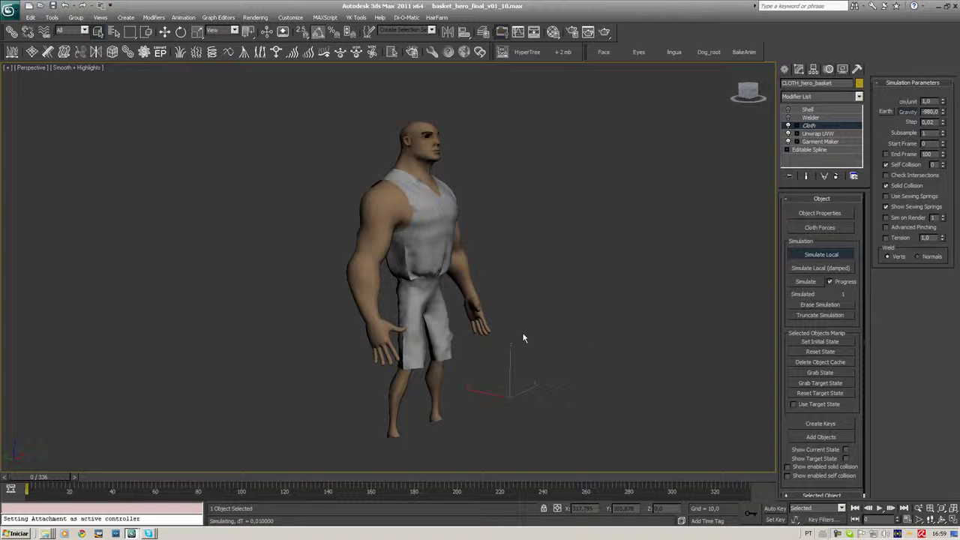
{"action": "left_click", "coordinate": [821, 254]}
{"action": "scroll", "coordinate": [443, 199], "scroll_direction": "up", "scroll_amount": 2}
{"action": "mouse_move", "coordinate": [443, 198]}
{"action": "middle_mouse_down", "text": "alt"}
{"action": "mouse_move", "coordinate": [400, 199]}
{"action": "mouse_move", "coordinate": [482, 186]}
{"action": "mouse_move", "coordinate": [469, 184]}
{"action": "mouse_move", "coordinate": [390, 397]}
{"action": "middle_mouse_up", "text": "alt"}
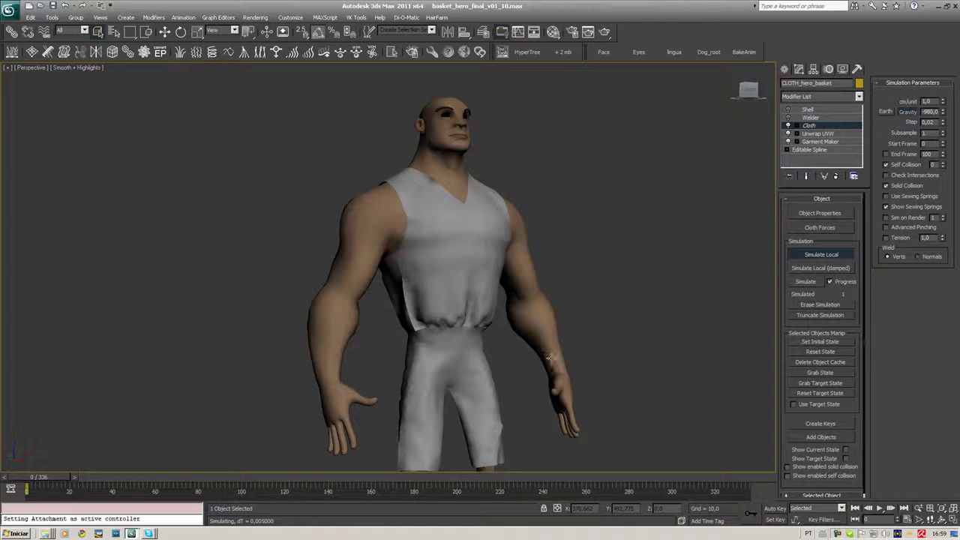
{"action": "key", "text": "F4"}
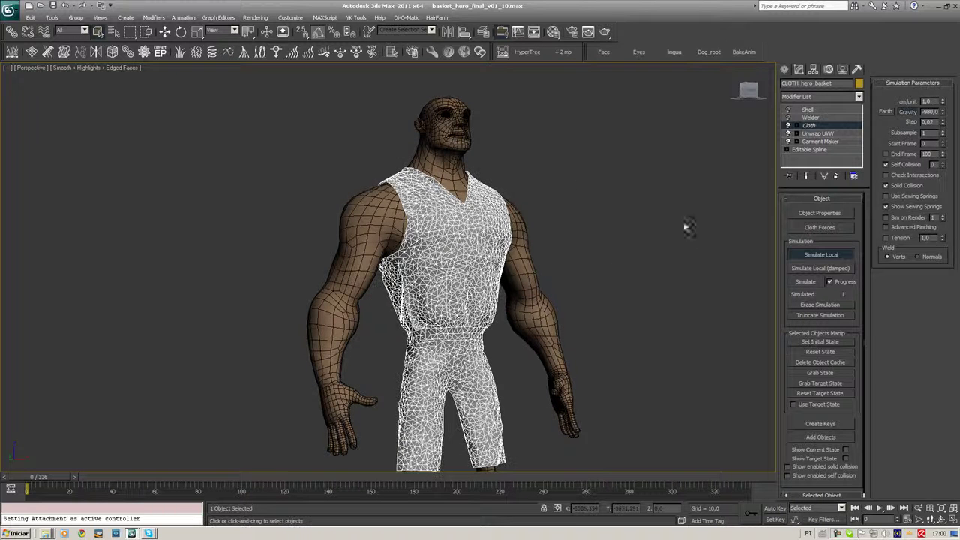
Step: Add a TurboSmooth modifier on top of the garment
{"action": "middle_click_drag", "start_coordinate": [622, 201], "coordinate": [720, 150], "text": "alt"}
{"action": "left_click", "coordinate": [827, 99]}
{"action": "type", "text": "turbo"}
{"action": "key", "text": "Return"}
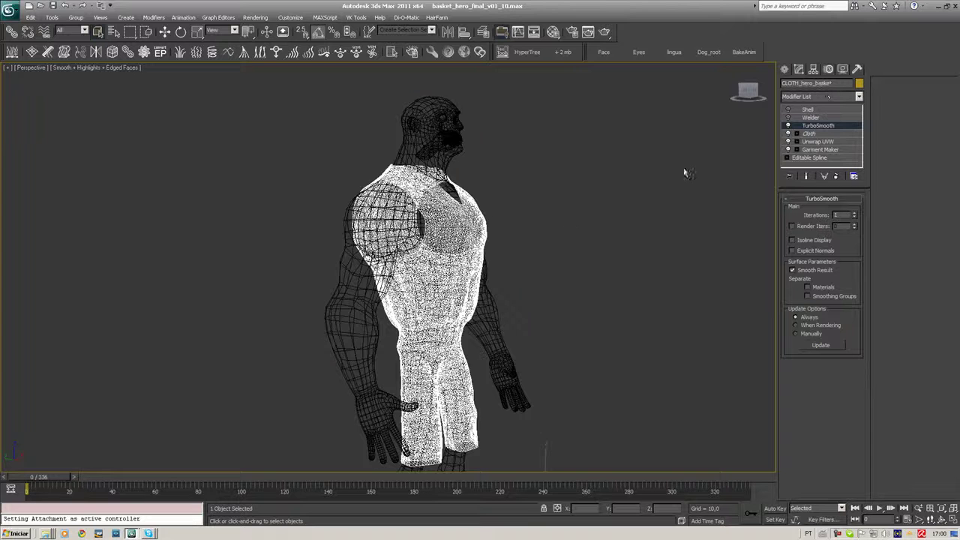
Step: Inspect the smoothed tank top waist in different display modes, then select Cloth in the stack
{"action": "key", "text": "F4"}
{"action": "scroll", "coordinate": [503, 274], "scroll_direction": "up", "scroll_amount": 5}
{"action": "mouse_move", "coordinate": [500, 263]}
{"action": "middle_mouse_down", "text": "alt"}
{"action": "mouse_move", "coordinate": [508, 241]}
{"action": "mouse_move", "coordinate": [487, 402]}
{"action": "middle_mouse_up", "text": "alt"}
{"action": "key", "text": "F3"}
{"action": "key", "text": "F4"}
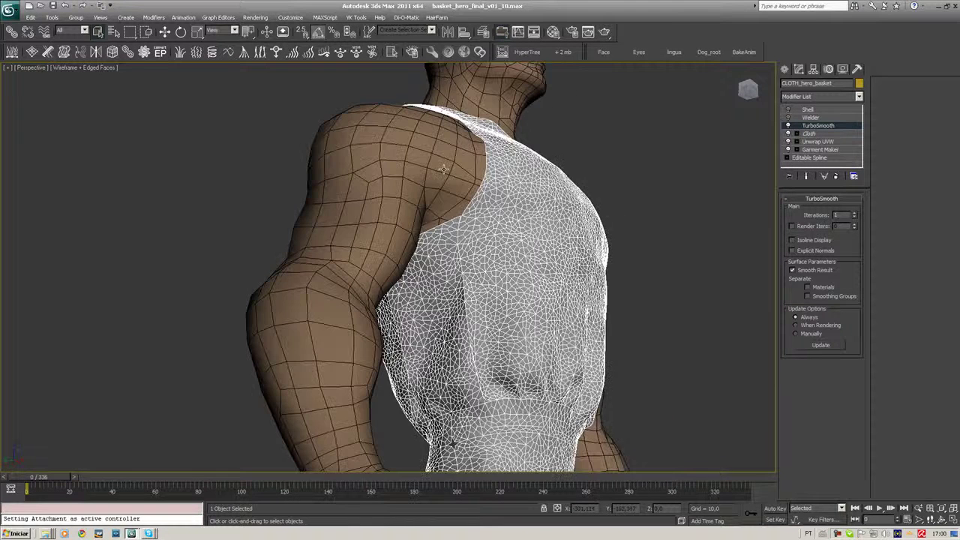
{"action": "key", "text": "F3"}
{"action": "key", "text": "F4"}
{"action": "mouse_move", "coordinate": [478, 412]}
{"action": "middle_mouse_down", "text": "alt"}
{"action": "mouse_move", "coordinate": [456, 304]}
{"action": "mouse_move", "coordinate": [475, 369]}
{"action": "mouse_move", "coordinate": [432, 364]}
{"action": "mouse_move", "coordinate": [590, 266]}
{"action": "mouse_move", "coordinate": [527, 307]}
{"action": "middle_mouse_up", "text": "alt"}
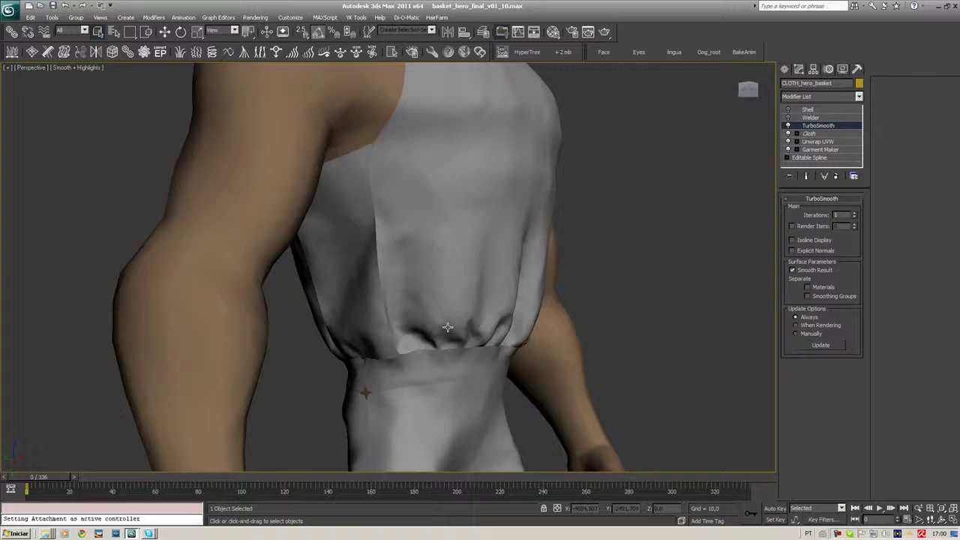
{"action": "middle_click_drag", "start_coordinate": [477, 366], "coordinate": [420, 353], "text": "alt"}
{"action": "left_click", "coordinate": [826, 135]}
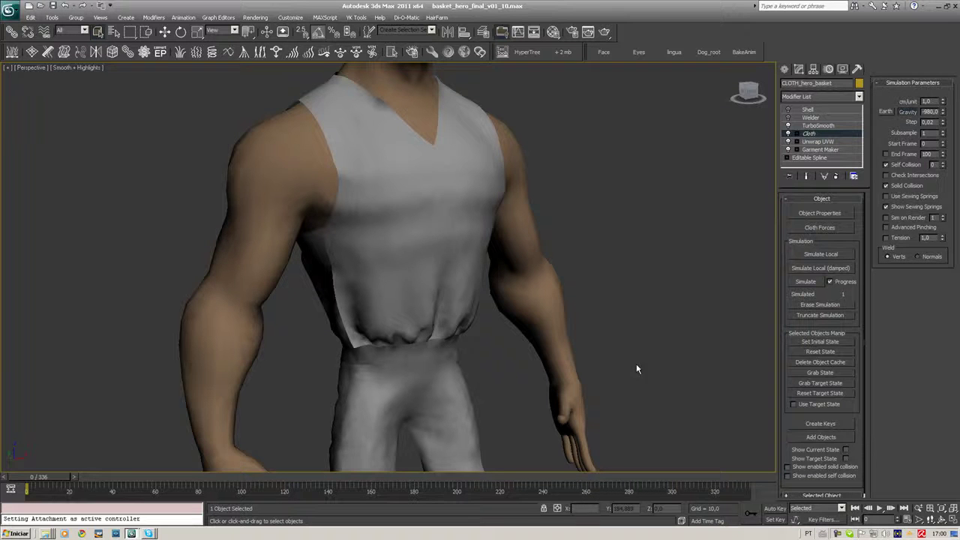
{"action": "middle_click_drag", "start_coordinate": [656, 380], "coordinate": [721, 361], "text": "alt"}
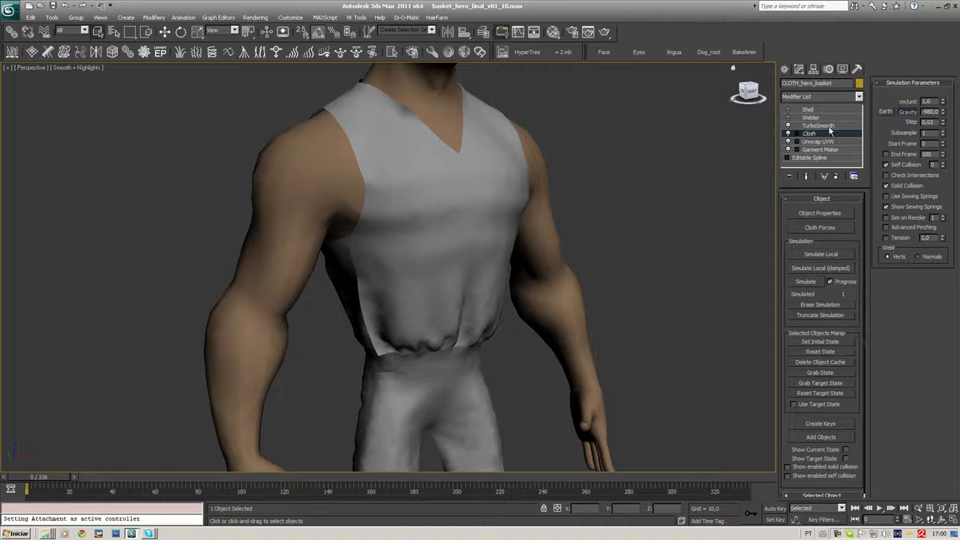
Step: Delete the Welder and TurboSmooth modifiers from the garment's stack
{"action": "left_click", "coordinate": [821, 119]}
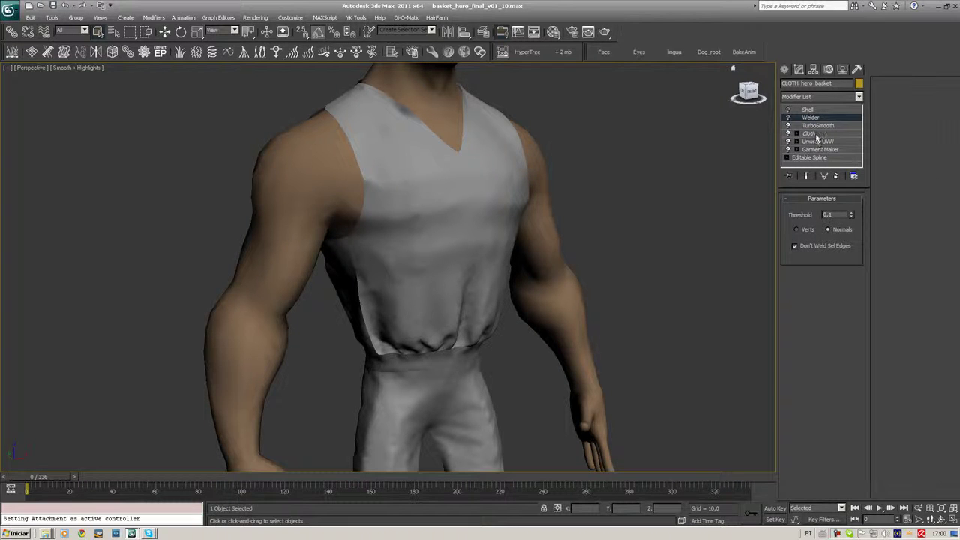
{"action": "left_click", "coordinate": [810, 133]}
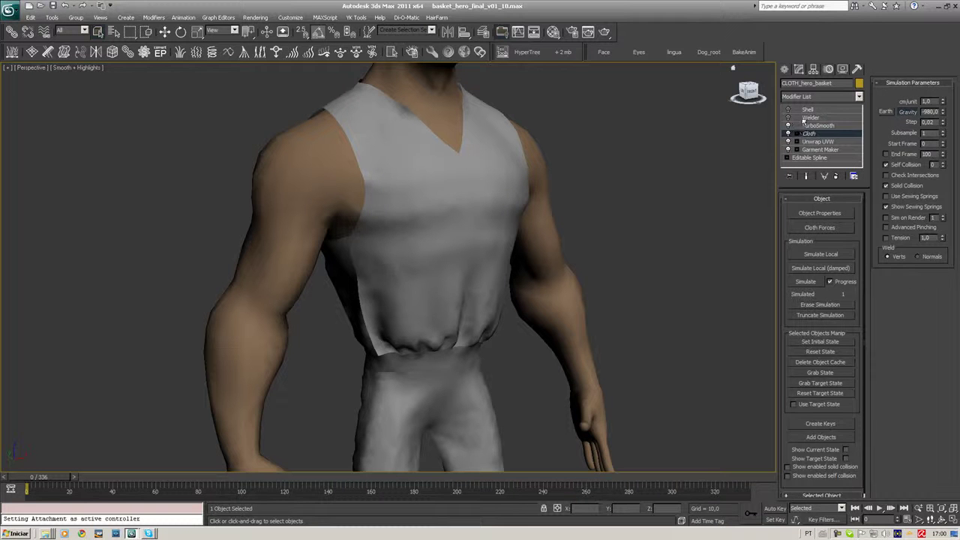
{"action": "left_click", "coordinate": [804, 118]}
{"action": "left_click", "coordinate": [836, 176]}
{"action": "left_click", "coordinate": [818, 126]}
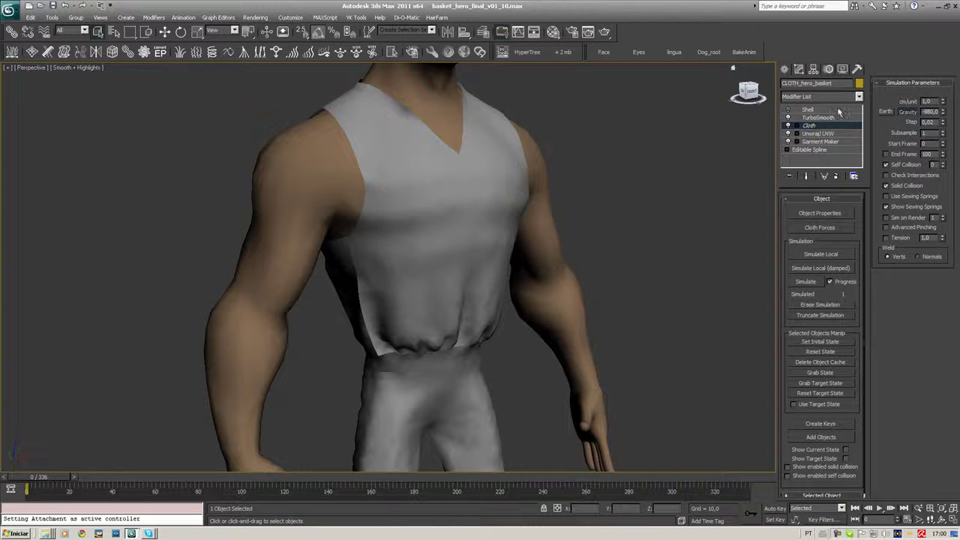
{"action": "left_click", "coordinate": [834, 117]}
{"action": "mouse_move", "coordinate": [575, 270]}
{"action": "middle_mouse_down", "text": "alt"}
{"action": "mouse_move", "coordinate": [720, 260]}
{"action": "mouse_move", "coordinate": [578, 264]}
{"action": "middle_mouse_up", "text": "alt"}
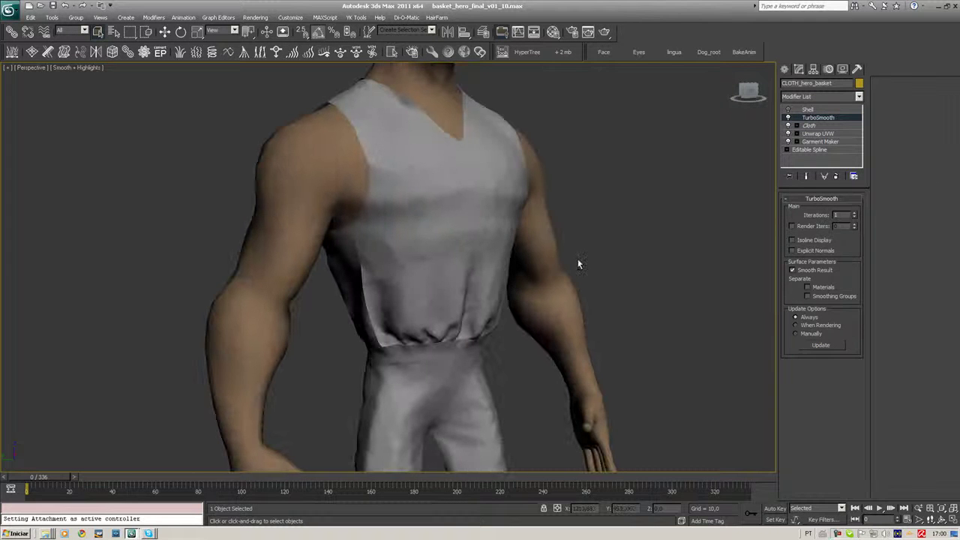
{"action": "left_click", "coordinate": [836, 176]}
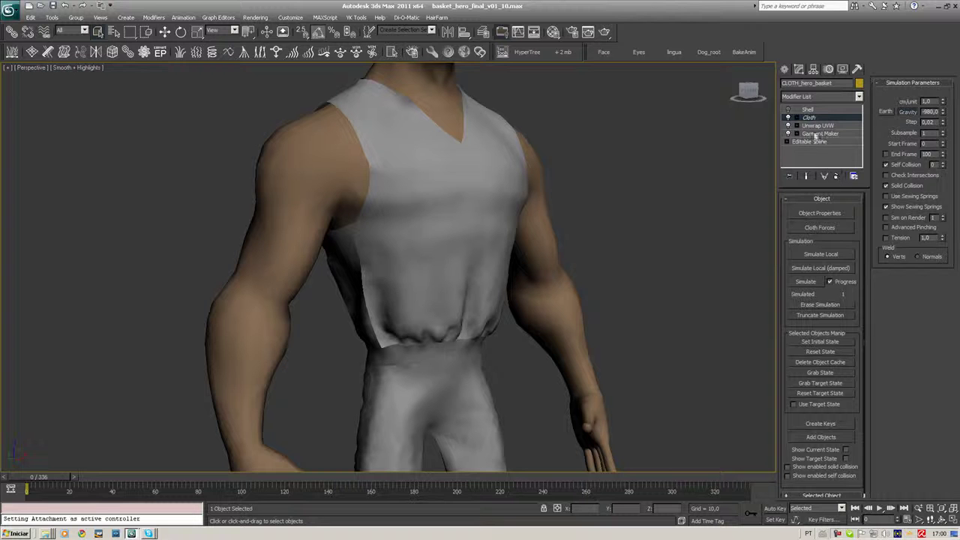
Step: Add an HSDS modifier directly above Cloth
{"action": "left_click", "coordinate": [825, 98]}
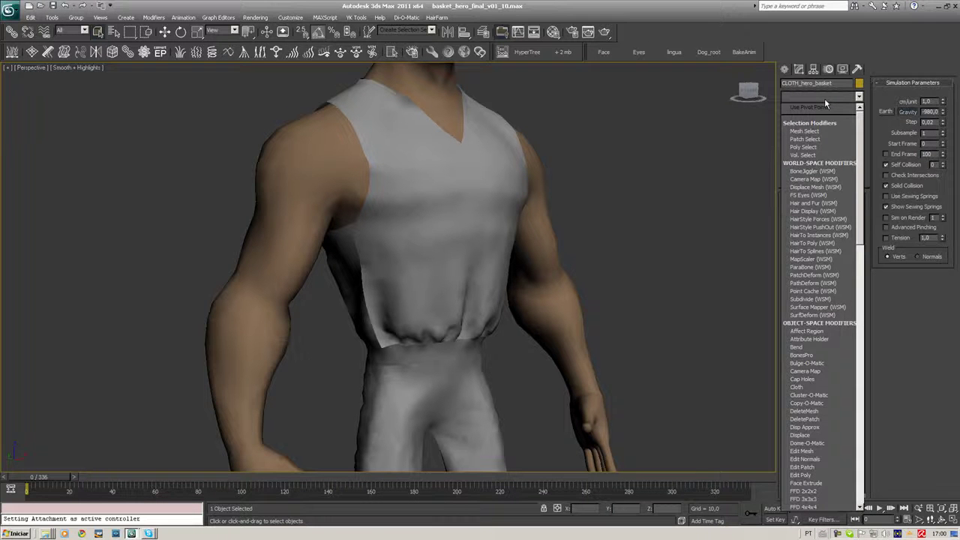
{"action": "key", "text": "h"}
{"action": "key", "text": "s"}
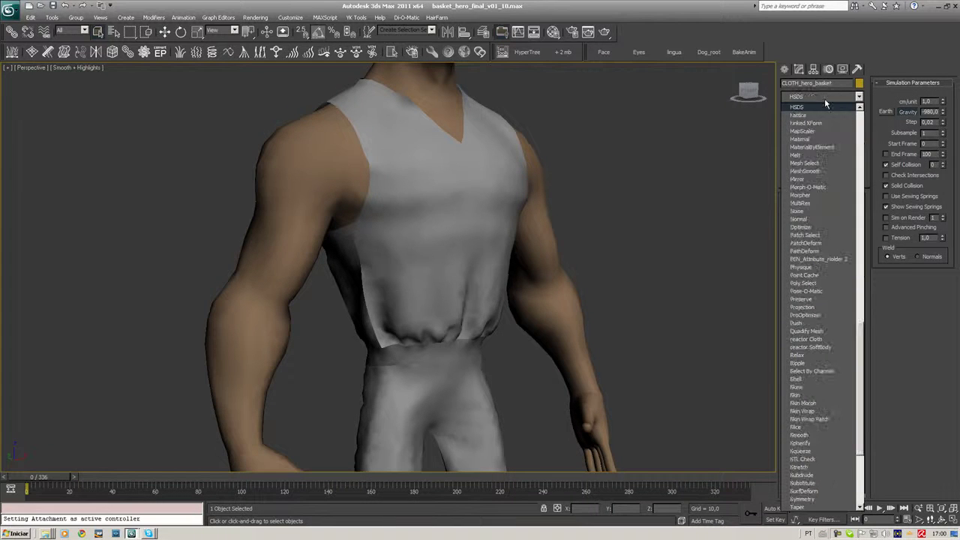
{"action": "key", "text": "Return"}
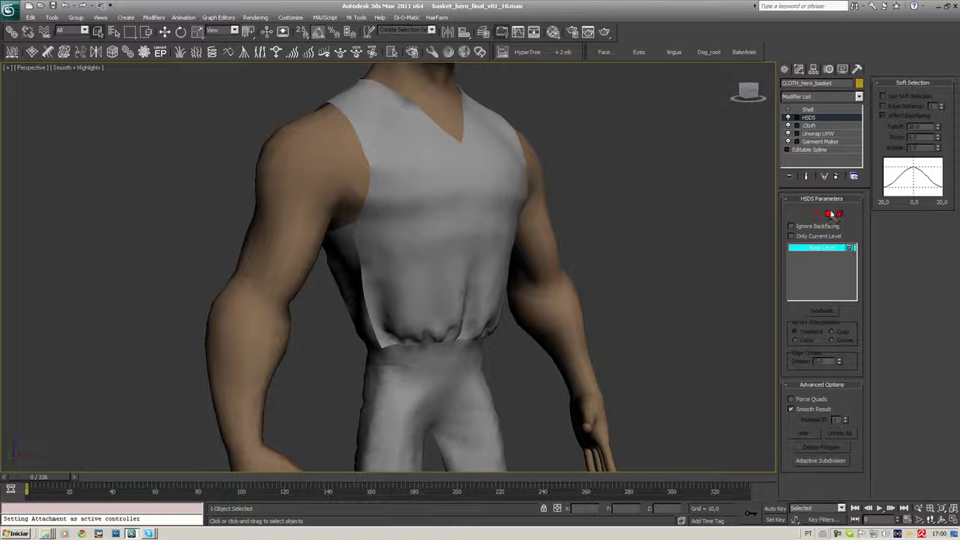
Step: At HSDS Polygon level, select a block of chest faces and subdivide them once
{"action": "left_click", "coordinate": [829, 214]}
{"action": "key", "text": "ctrl+a"}
{"action": "middle_click_drag", "start_coordinate": [412, 185], "coordinate": [480, 211], "text": "alt"}
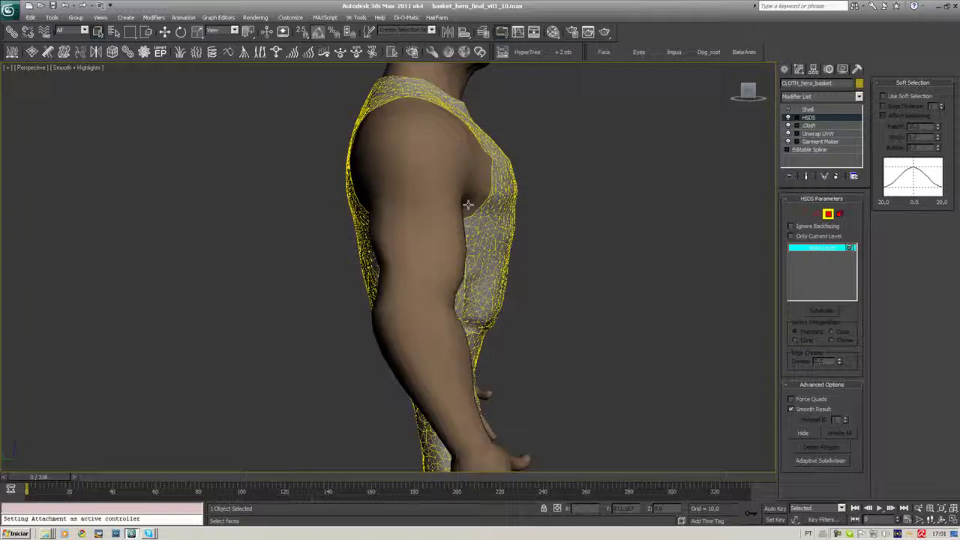
{"action": "key", "text": "F3"}
{"action": "left_click_drag", "start_coordinate": [548, 209], "coordinate": [488, 265]}
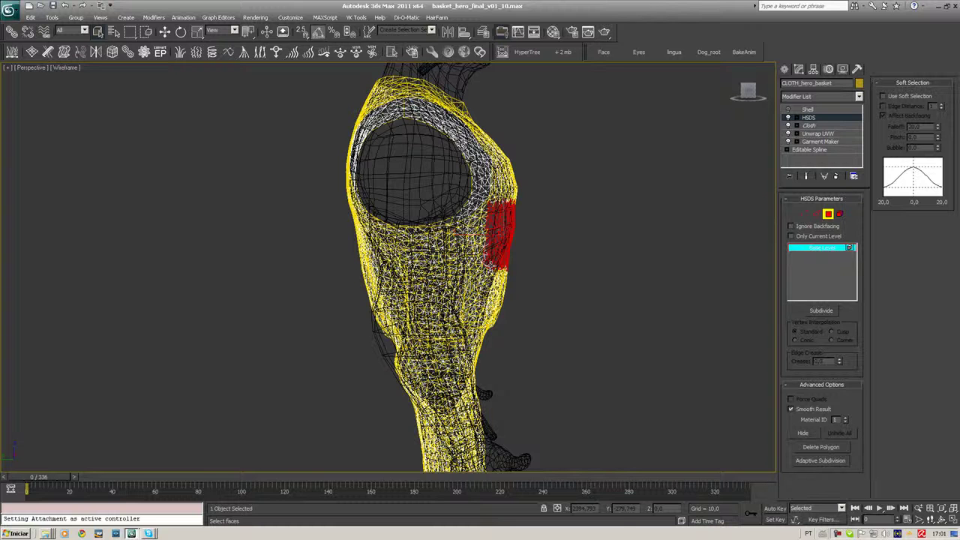
{"action": "key", "text": "F3"}
{"action": "middle_click_drag", "start_coordinate": [508, 261], "coordinate": [456, 275], "text": "alt"}
{"action": "scroll", "coordinate": [457, 274], "scroll_direction": "up", "scroll_amount": 3}
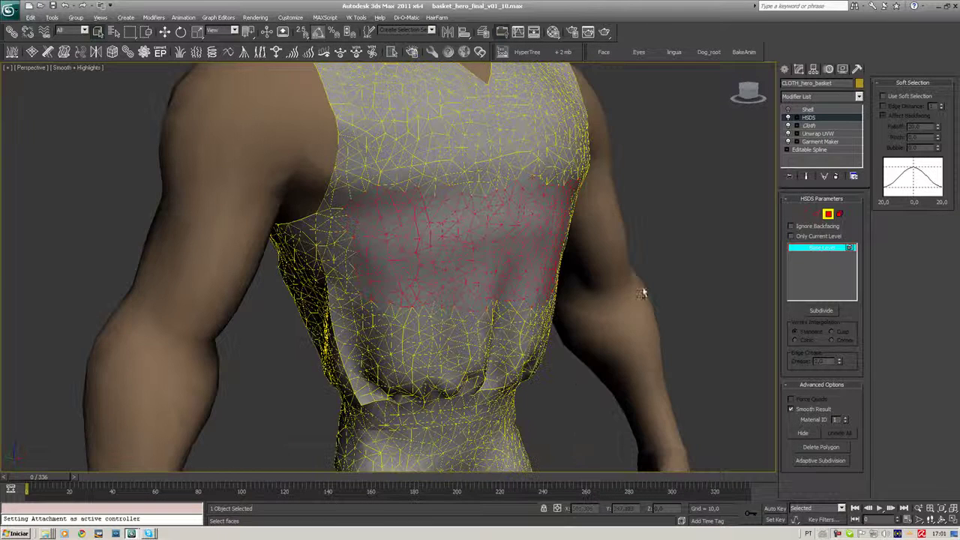
{"action": "left_click", "coordinate": [829, 310]}
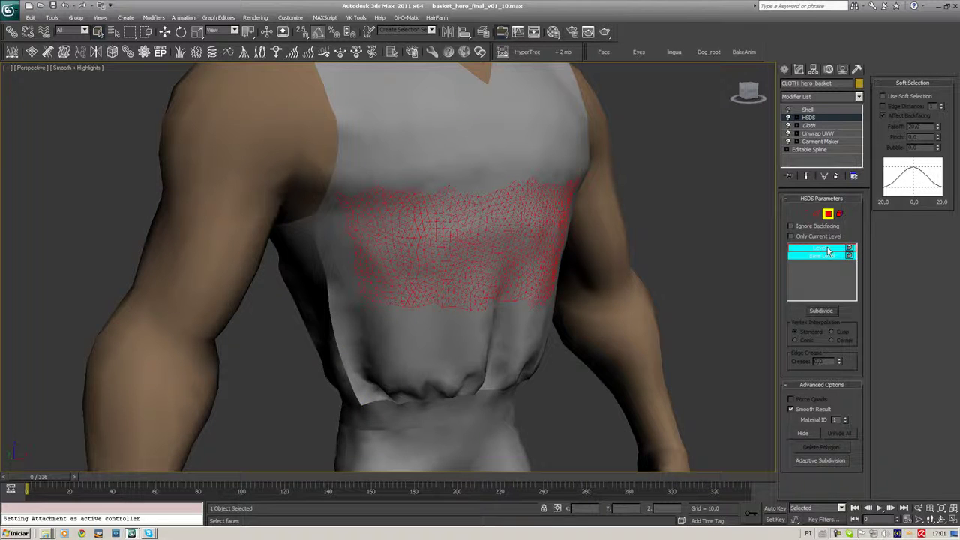
Step: Select a smaller chest patch and subdivide it a second level
{"action": "middle_click_drag", "start_coordinate": [480, 263], "coordinate": [521, 262], "text": "alt"}
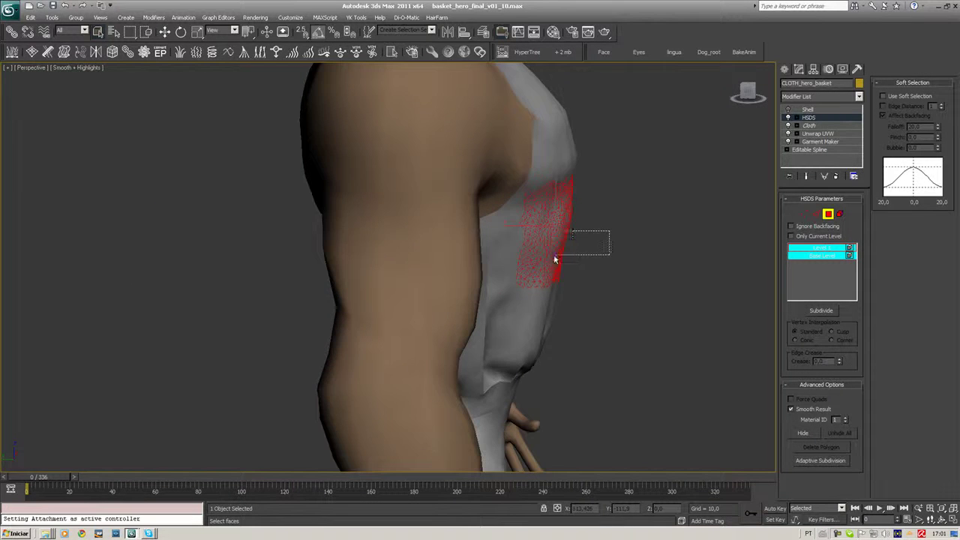
{"action": "left_click_drag", "start_coordinate": [613, 230], "coordinate": [555, 259]}
{"action": "left_click", "coordinate": [824, 312]}
{"action": "middle_click_drag", "start_coordinate": [585, 285], "coordinate": [525, 279], "text": "alt"}
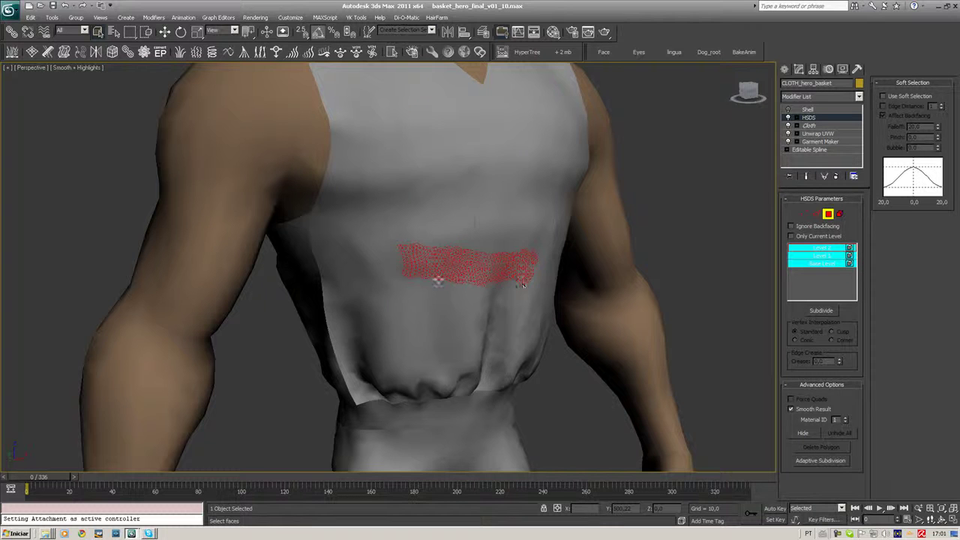
Step: Compare the base and top subdivision levels in wireframe, then leave Polygon level
{"action": "left_click", "coordinate": [835, 264]}
{"action": "key", "text": "F3"}
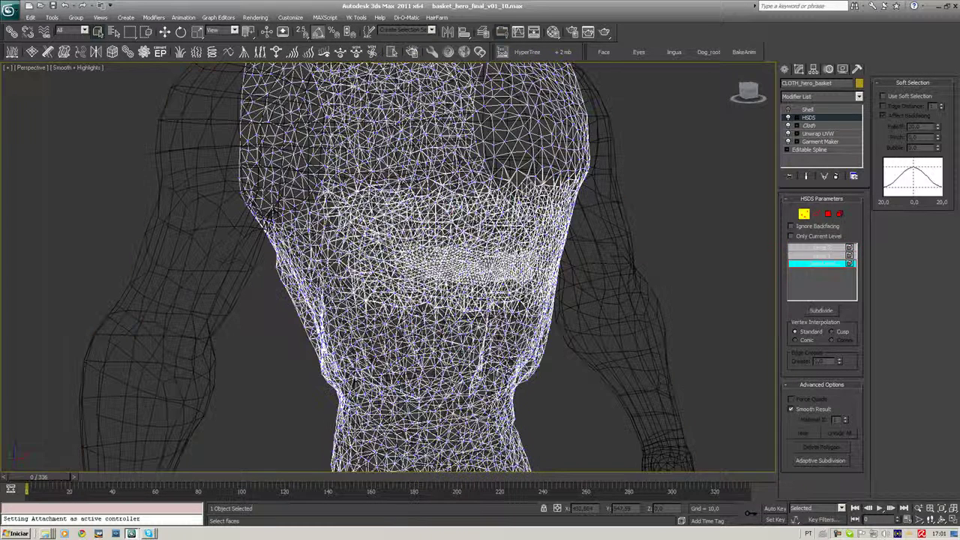
{"action": "middle_click_drag", "start_coordinate": [450, 270], "coordinate": [529, 274], "text": "alt"}
{"action": "key", "text": "w"}
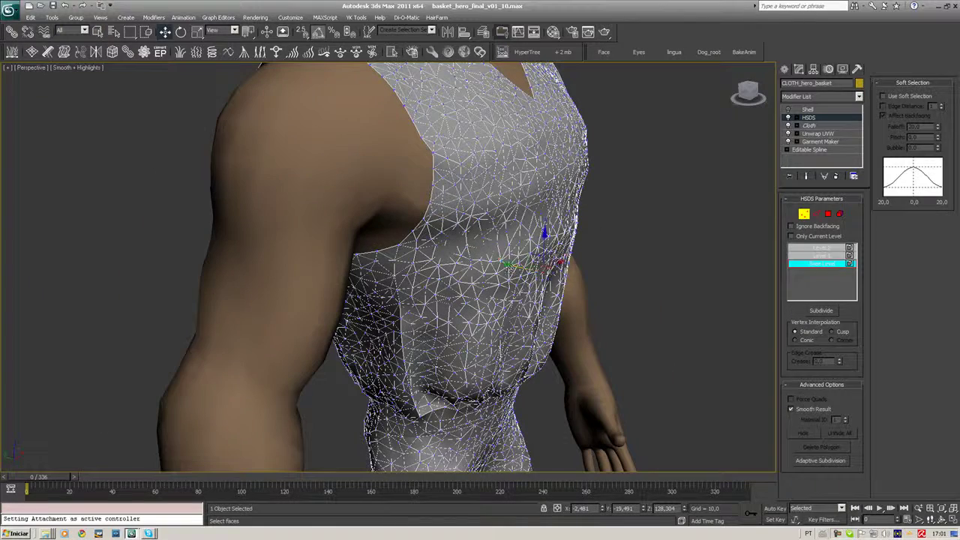
{"action": "mouse_move", "coordinate": [555, 276]}
{"action": "middle_mouse_down", "text": "alt"}
{"action": "mouse_move", "coordinate": [580, 347]}
{"action": "mouse_move", "coordinate": [488, 353]}
{"action": "middle_mouse_up", "text": "alt"}
{"action": "left_click", "coordinate": [835, 249]}
{"action": "key", "text": "F3"}
{"action": "key", "text": "F3"}
{"action": "middle_click_drag", "start_coordinate": [660, 262], "coordinate": [645, 285], "text": "alt"}
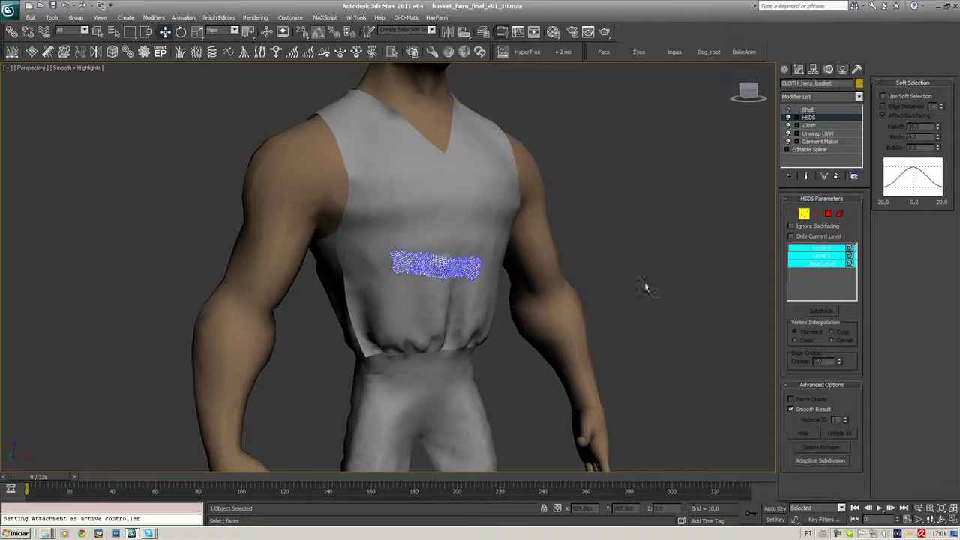
{"action": "left_click", "coordinate": [829, 217]}
Step: Delete the old HSDS modifier and add a fresh HSDS to the garment
{"action": "left_click", "coordinate": [836, 177]}
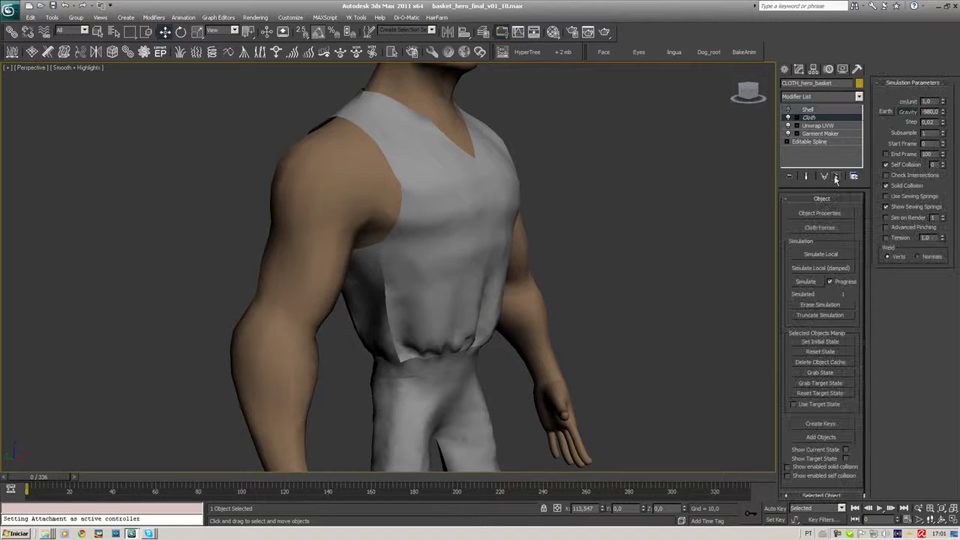
{"action": "middle_click_drag", "start_coordinate": [760, 184], "coordinate": [568, 241], "text": "alt"}
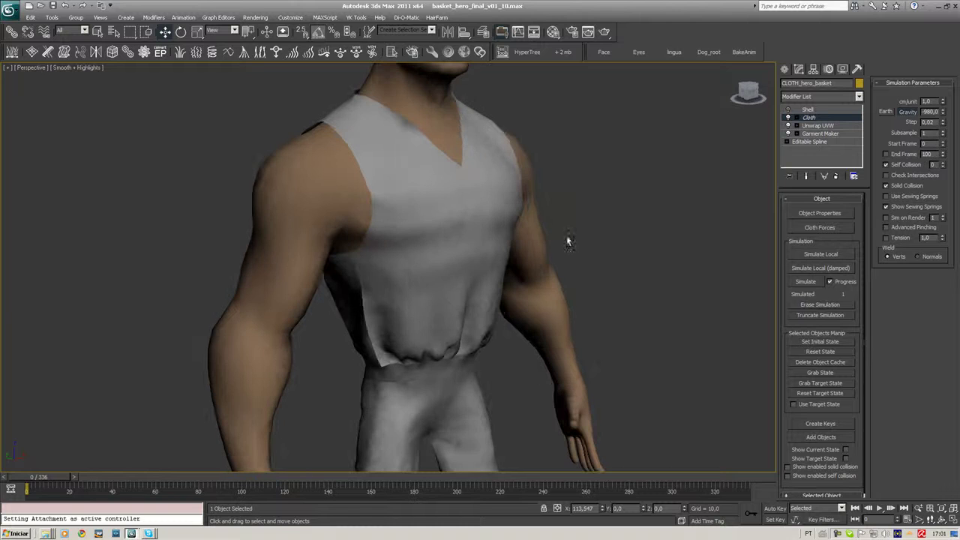
{"action": "left_click", "coordinate": [822, 99]}
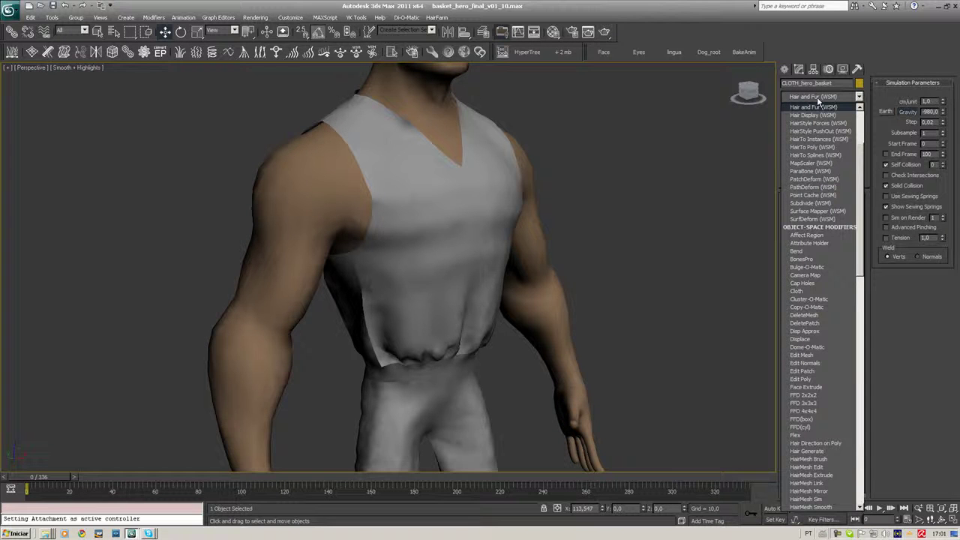
{"action": "type", "text": "hsds"}
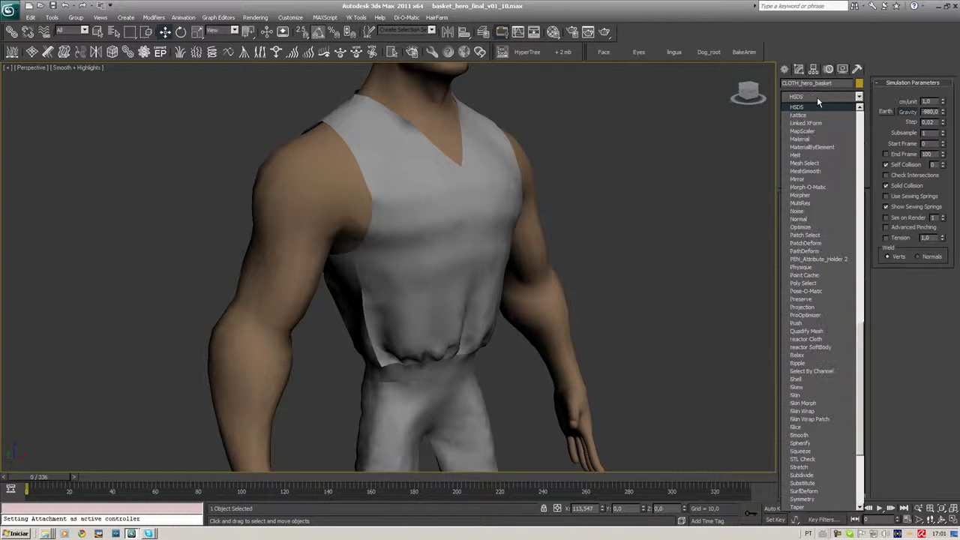
{"action": "key", "text": "Return"}
Step: Select all garment faces at Polygon level and subdivide them one level
{"action": "scroll", "coordinate": [544, 304], "scroll_direction": "down", "scroll_amount": 3}
{"action": "middle_click_drag", "start_coordinate": [532, 296], "coordinate": [607, 302], "text": "alt"}
{"action": "left_click", "coordinate": [830, 216]}
{"action": "left_click_drag", "start_coordinate": [602, 111], "coordinate": [172, 462]}
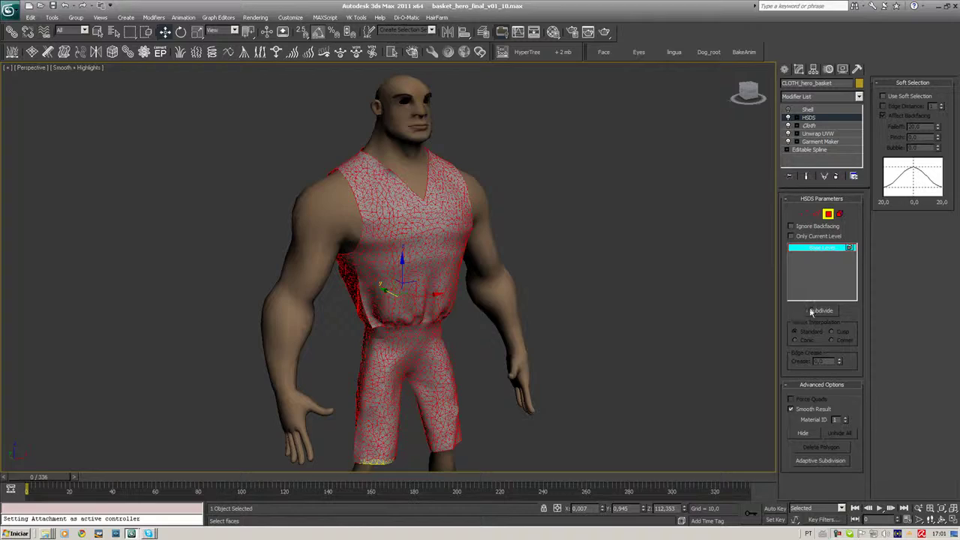
{"action": "left_click", "coordinate": [811, 312]}
Step: Inspect the denser mesh with Edged Faces on, then deselect the garment and turn edges off
{"action": "scroll", "coordinate": [517, 318], "scroll_direction": "up", "scroll_amount": 5}
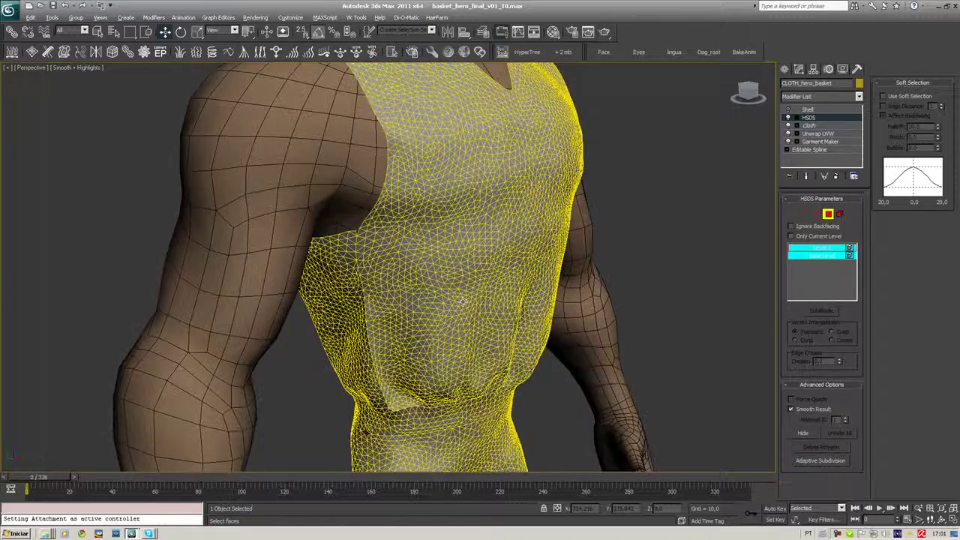
{"action": "key", "text": "F4"}
{"action": "middle_click_drag", "start_coordinate": [459, 300], "coordinate": [498, 279], "text": "alt"}
{"action": "scroll", "coordinate": [498, 278], "scroll_direction": "down", "scroll_amount": 3}
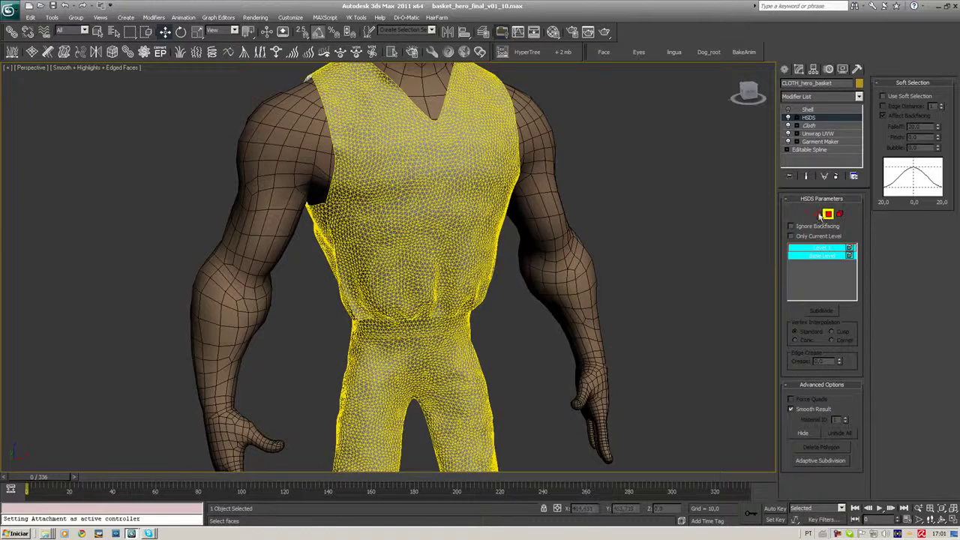
{"action": "left_click", "coordinate": [589, 251]}
{"action": "key", "text": "F4"}
{"action": "middle_click_drag", "start_coordinate": [585, 251], "coordinate": [507, 328], "text": "alt"}
{"action": "scroll", "coordinate": [553, 293], "scroll_direction": "down", "scroll_amount": 2}
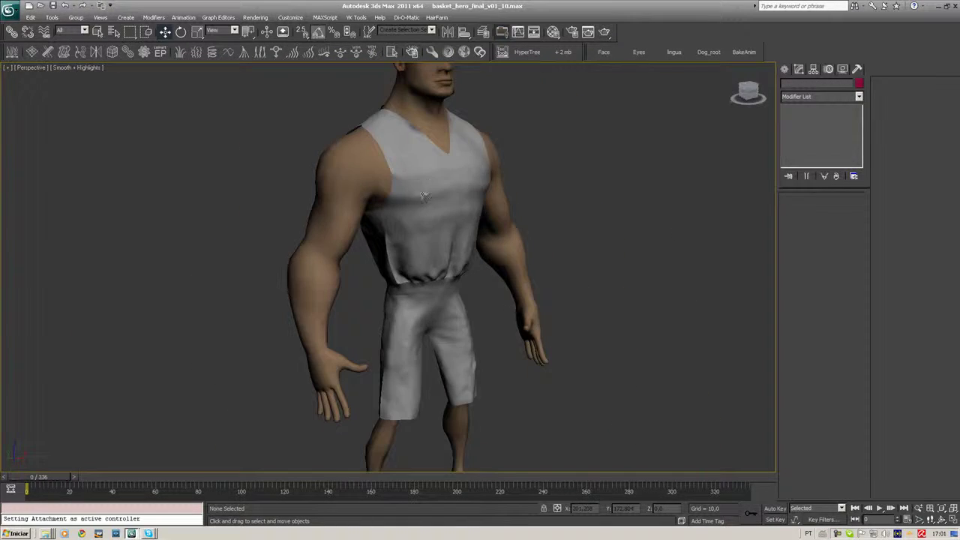
Step: Select the character's body and show it with edged faces and see-through display
{"action": "left_click", "coordinate": [500, 235]}
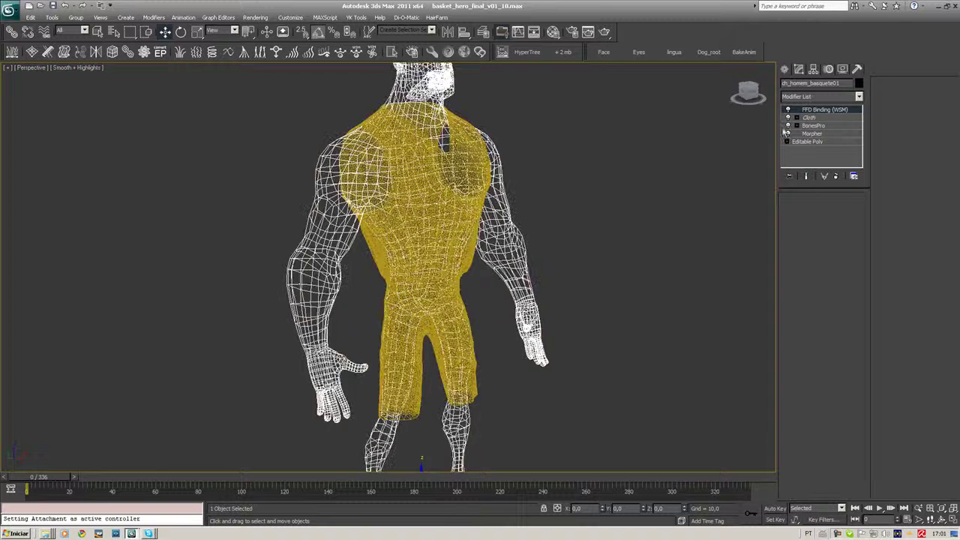
{"action": "key", "text": "F4"}
{"action": "scroll", "coordinate": [441, 293], "scroll_direction": "up", "scroll_amount": 4}
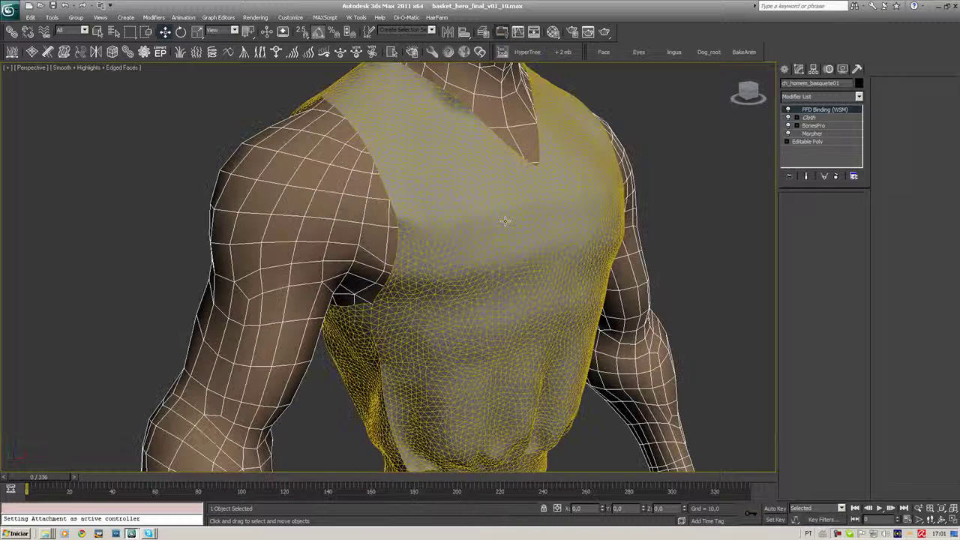
{"action": "middle_click_drag", "start_coordinate": [501, 221], "coordinate": [552, 222], "text": "alt"}
{"action": "key", "text": "alt+x"}
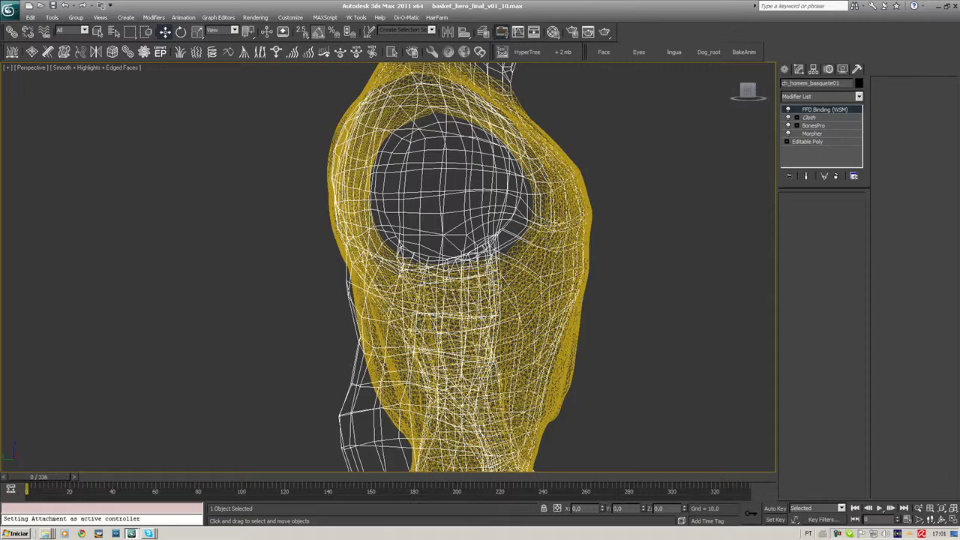
Step: Turn off see-through and edged faces, then select the garment and view its Shell settings
{"action": "mouse_move", "coordinate": [429, 223]}
{"action": "middle_mouse_down", "text": "alt"}
{"action": "mouse_move", "coordinate": [510, 225]}
{"action": "mouse_move", "coordinate": [510, 150]}
{"action": "middle_mouse_up", "text": "alt"}
{"action": "scroll", "coordinate": [450, 263], "scroll_direction": "down", "scroll_amount": 2}
{"action": "mouse_move", "coordinate": [480, 248]}
{"action": "middle_mouse_down", "text": "alt"}
{"action": "mouse_move", "coordinate": [523, 242]}
{"action": "mouse_move", "coordinate": [452, 315]}
{"action": "mouse_move", "coordinate": [464, 347]}
{"action": "middle_mouse_up", "text": "alt"}
{"action": "key", "text": "alt+x"}
{"action": "scroll", "coordinate": [443, 344], "scroll_direction": "down", "scroll_amount": 3}
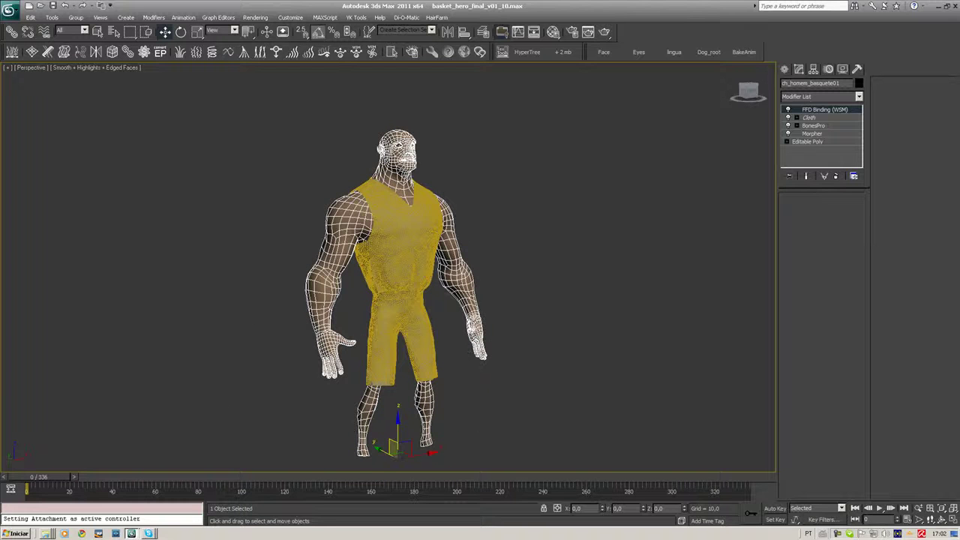
{"action": "key", "text": "F4"}
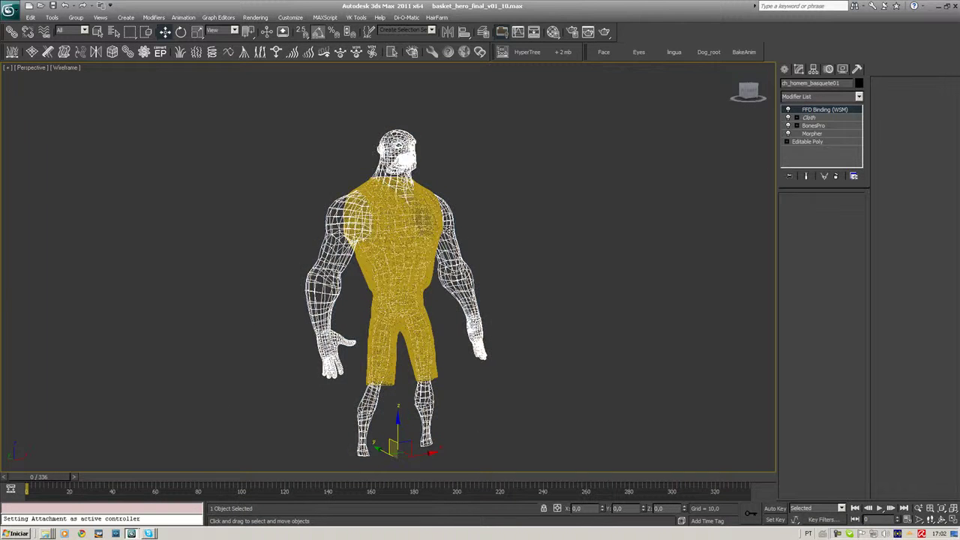
{"action": "left_click", "coordinate": [517, 222]}
{"action": "left_click", "coordinate": [433, 300]}
Step: Select and delete the HSDS modifier from the garment's stack
{"action": "scroll", "coordinate": [375, 240], "scroll_direction": "up", "scroll_amount": 2}
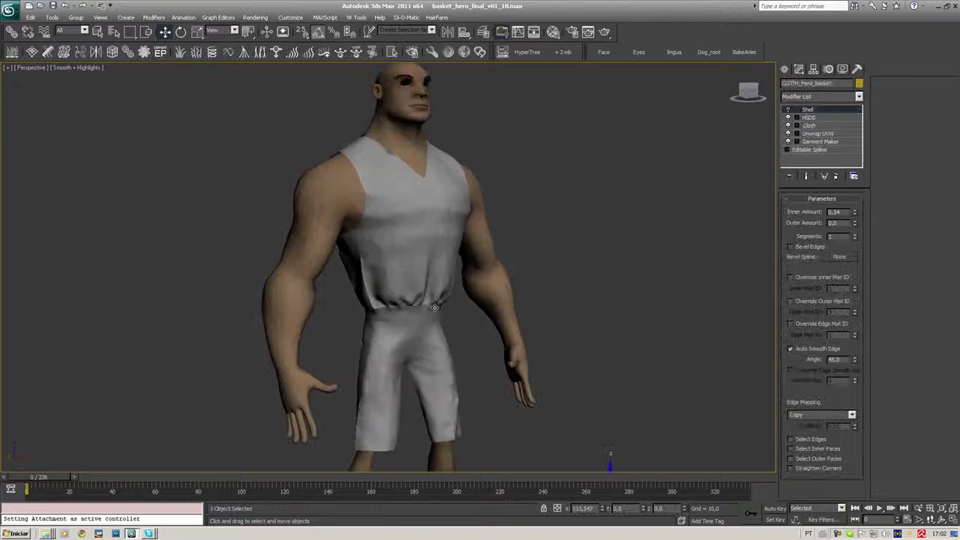
{"action": "scroll", "coordinate": [364, 218], "scroll_direction": "up", "scroll_amount": 3}
{"action": "scroll", "coordinate": [361, 212], "scroll_direction": "up", "scroll_amount": 1}
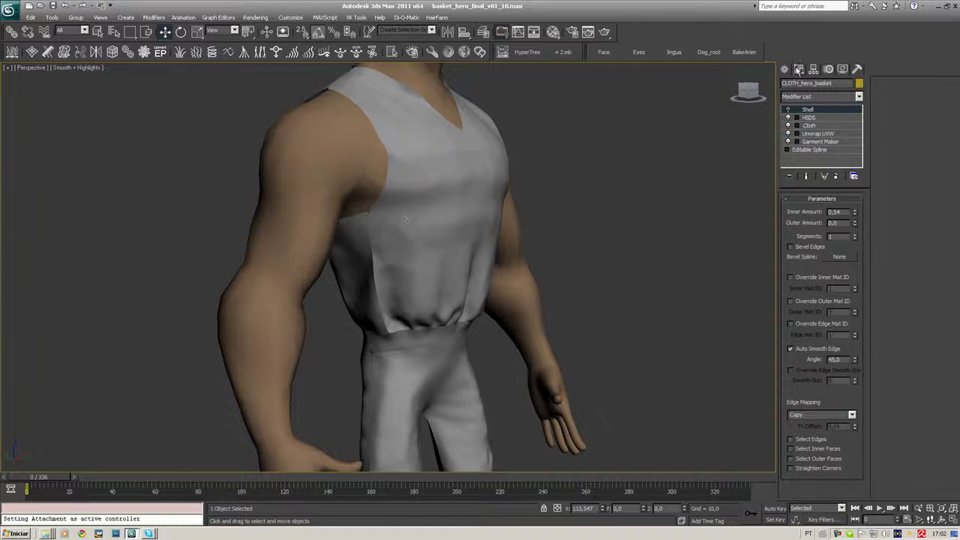
{"action": "left_click", "coordinate": [832, 118]}
{"action": "left_click", "coordinate": [835, 175]}
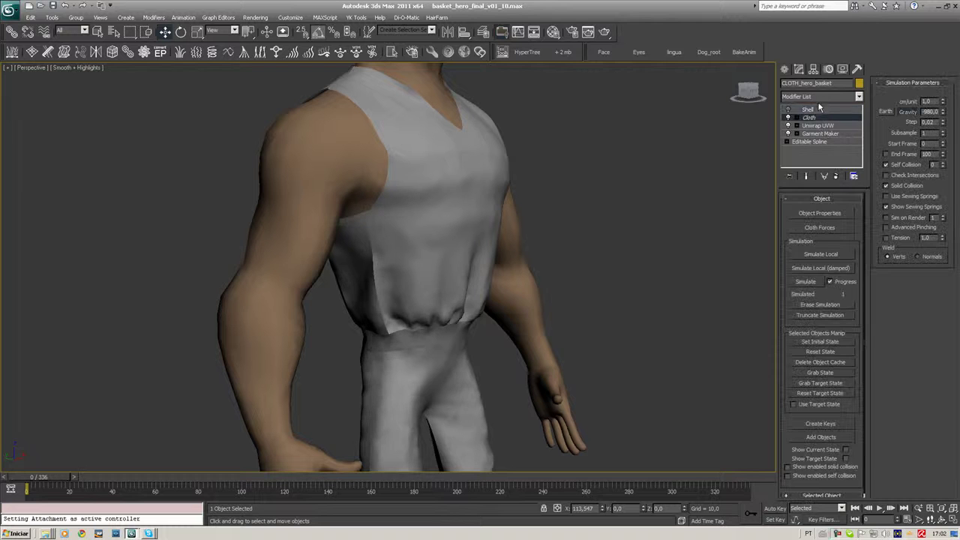
Step: Add a Vertex Weld modifier above Cloth and view the mesh in wireframe with edges
{"action": "left_click", "coordinate": [820, 97]}
{"action": "key", "text": "v"}
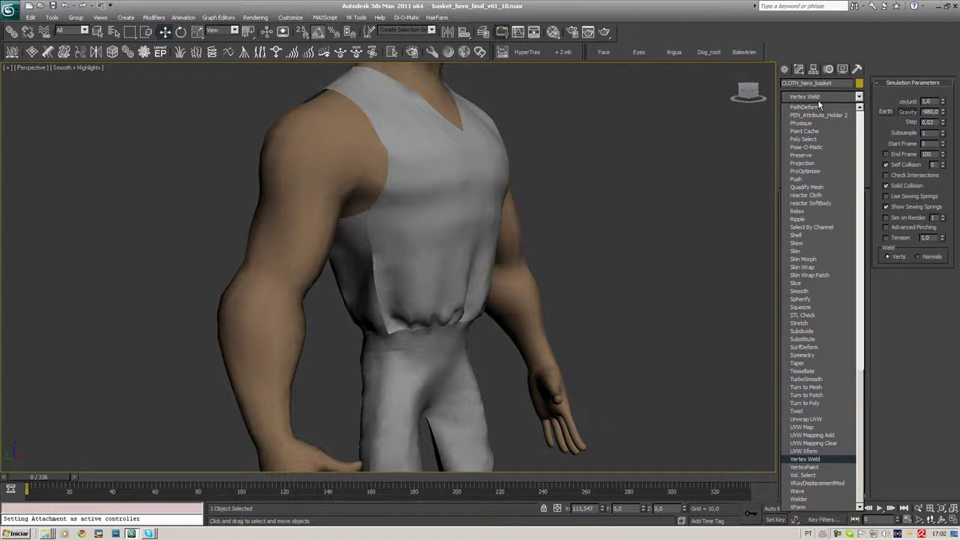
{"action": "key", "text": "Return"}
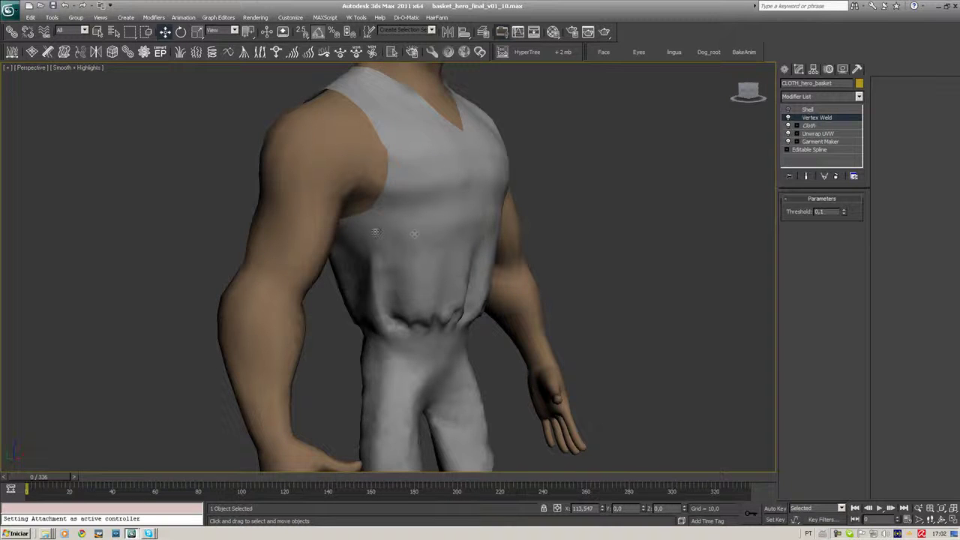
{"action": "key", "text": "F4"}
{"action": "key", "text": "F3"}
{"action": "key", "text": "F3"}
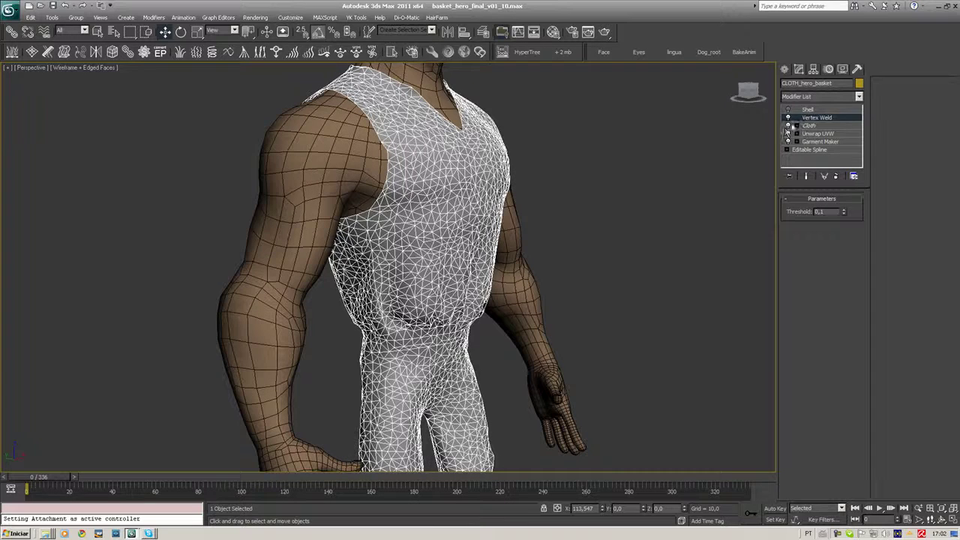
Step: Compare Shell and Vertex Weld (Threshold 0,1) results and orbit to inspect the cloth
{"action": "left_click", "coordinate": [810, 111]}
{"action": "left_click", "coordinate": [814, 118]}
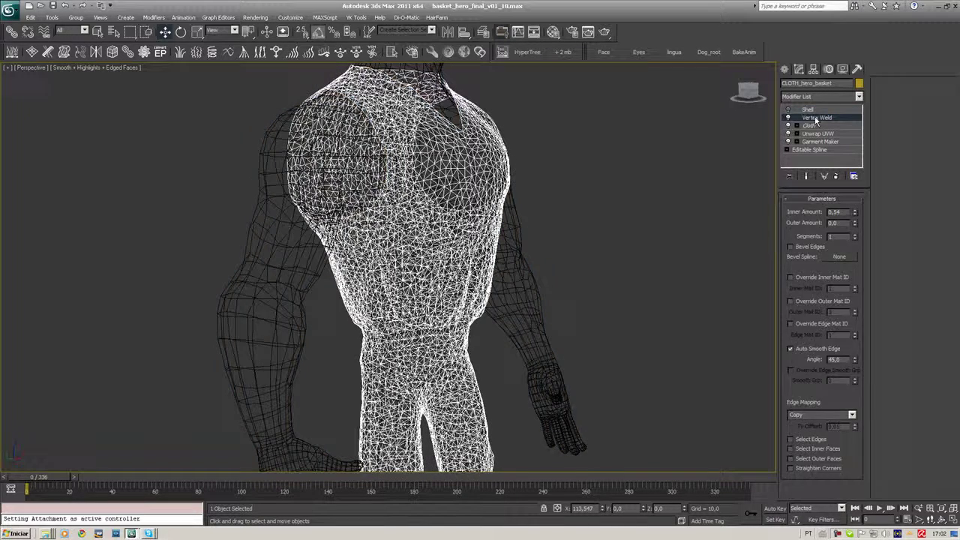
{"action": "left_click", "coordinate": [804, 110]}
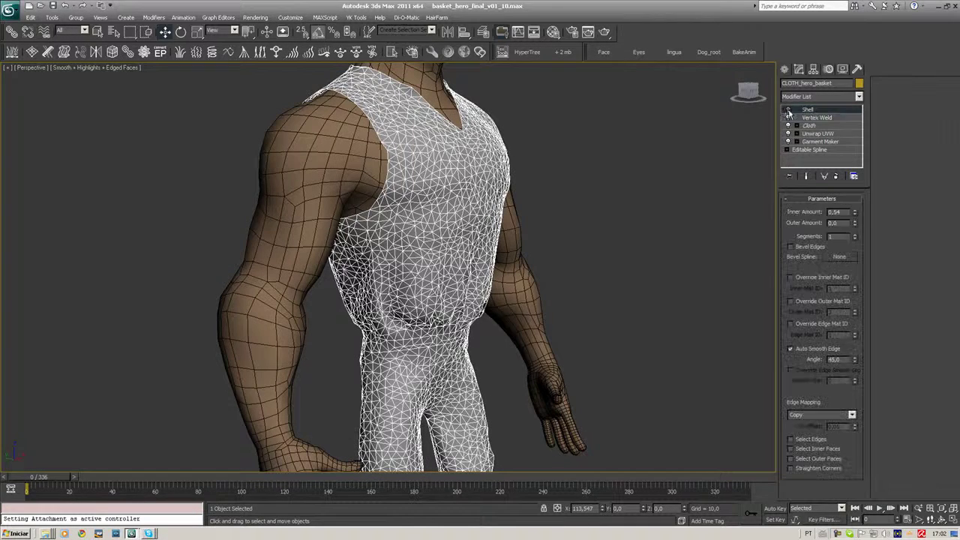
{"action": "left_click", "coordinate": [788, 112]}
{"action": "key", "text": "F4"}
{"action": "mouse_move", "coordinate": [686, 155]}
{"action": "middle_mouse_down", "text": "alt"}
{"action": "mouse_move", "coordinate": [620, 228]}
{"action": "mouse_move", "coordinate": [555, 227]}
{"action": "mouse_move", "coordinate": [754, 221]}
{"action": "middle_mouse_up", "text": "alt"}
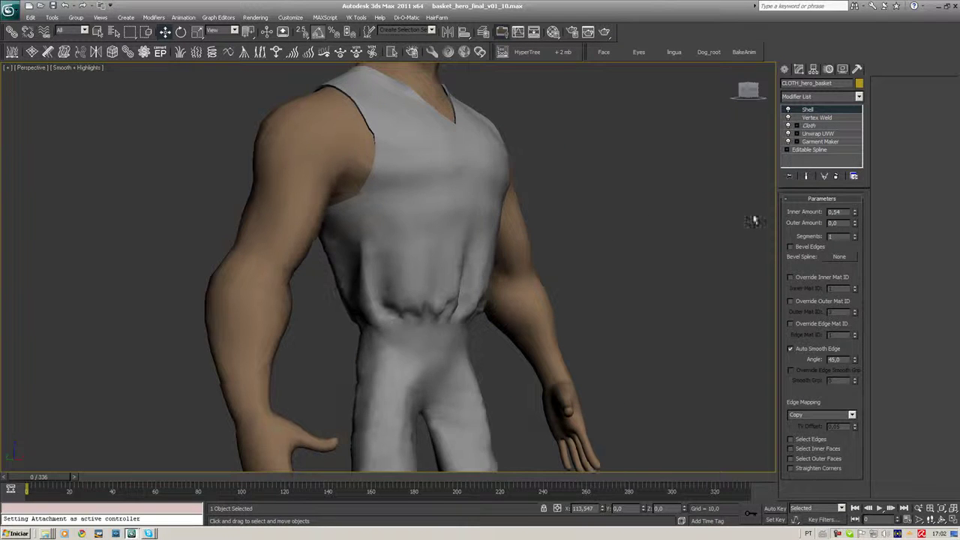
{"action": "left_click", "coordinate": [814, 118]}
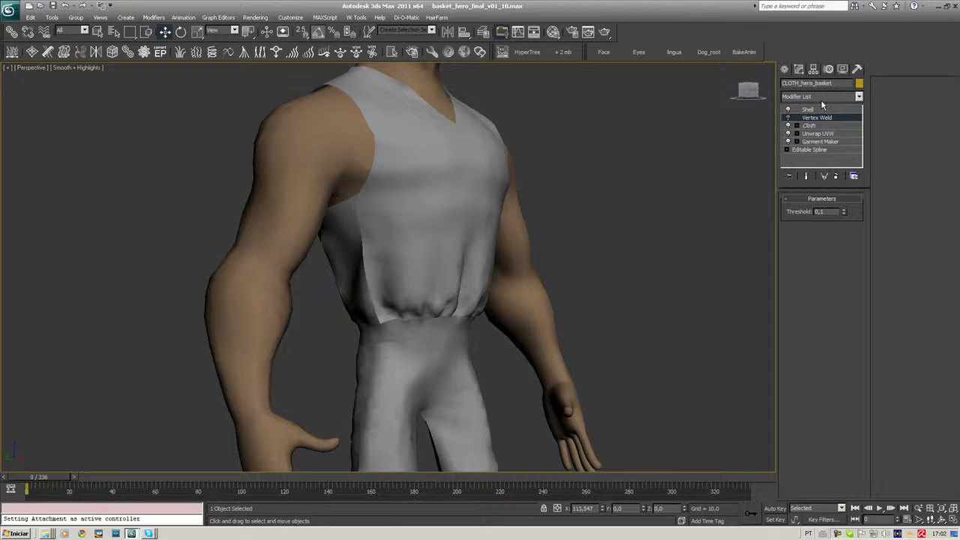
Step: Add the HSDS modifier to the garment, removing a mistakenly applied Hercules Deform
{"action": "key", "text": "h"}
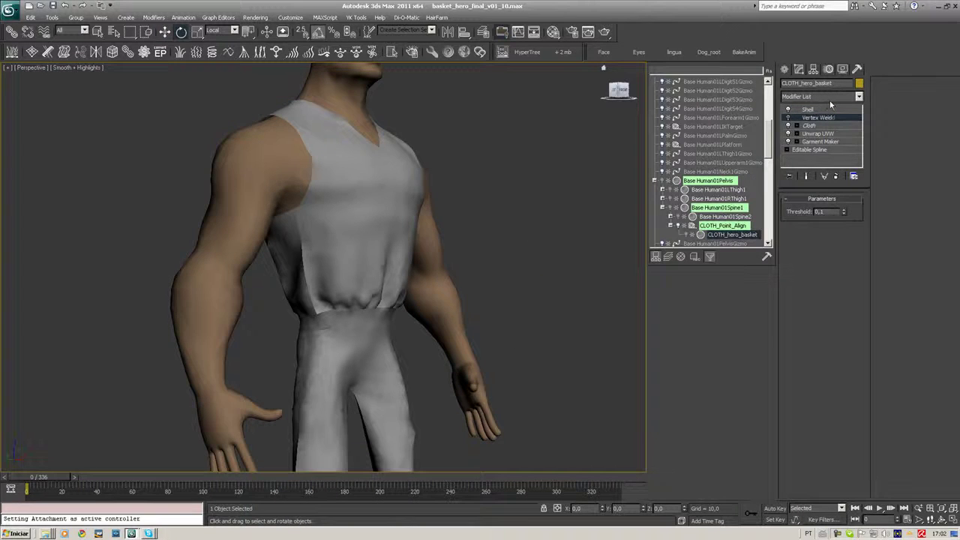
{"action": "key", "text": "Escape"}
{"action": "left_click", "coordinate": [825, 98]}
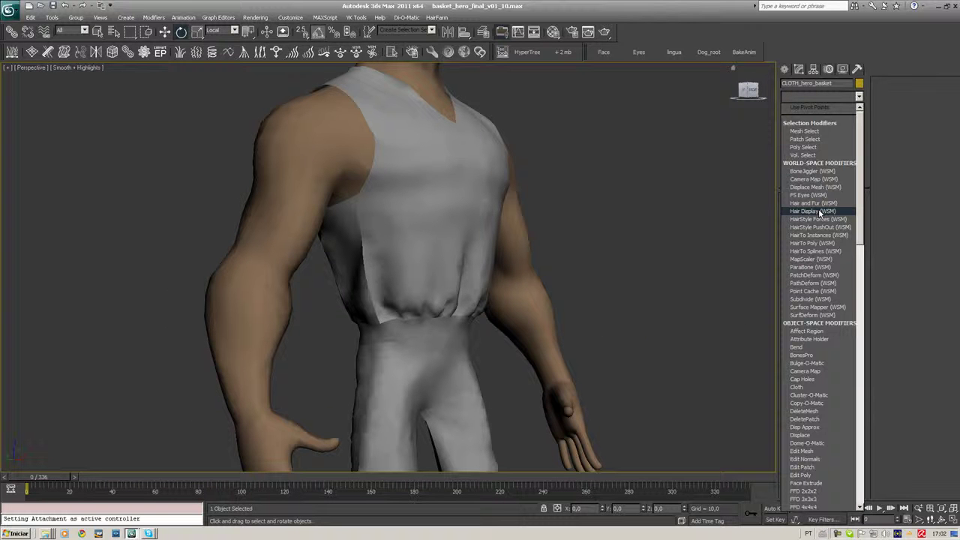
{"action": "key", "text": "h"}
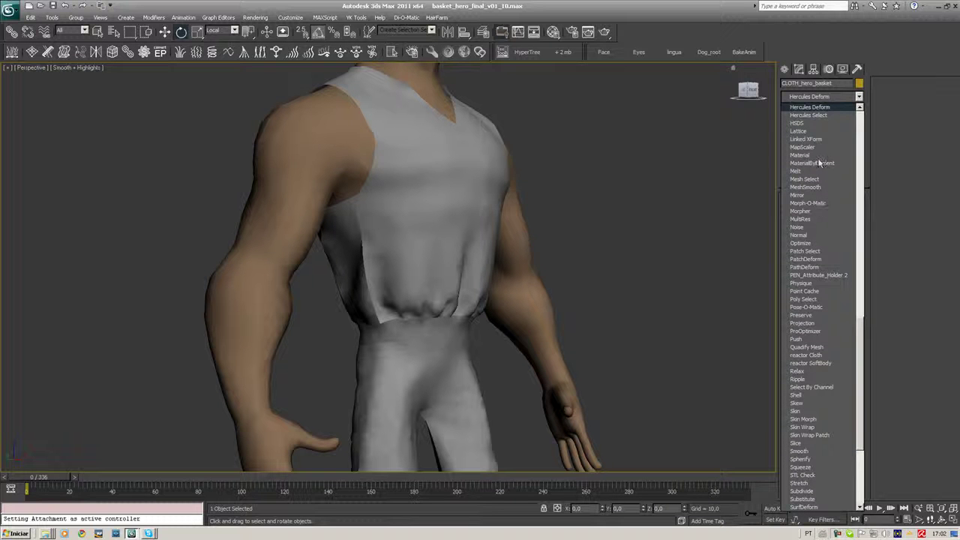
{"action": "key", "text": "Return"}
{"action": "left_click", "coordinate": [835, 174]}
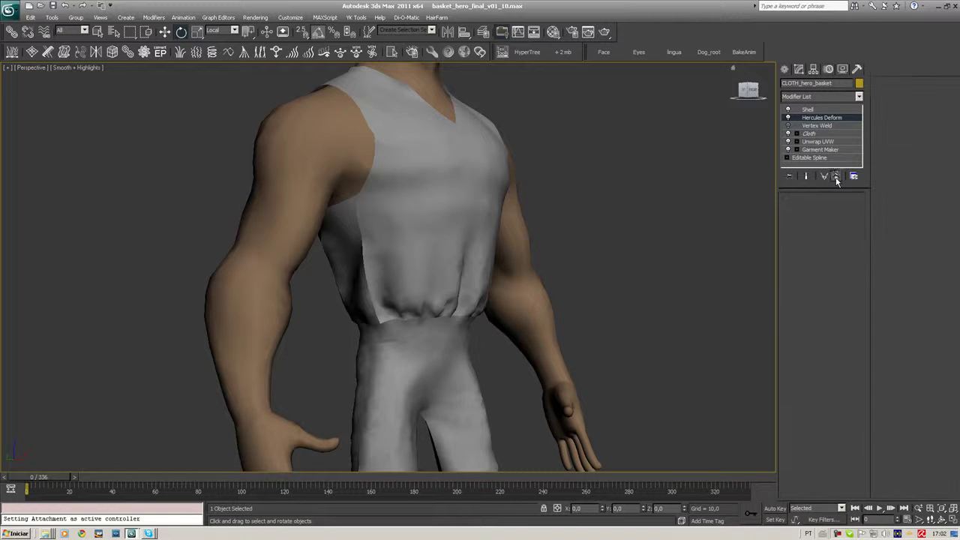
{"action": "left_click", "coordinate": [828, 98]}
{"action": "left_click_drag", "start_coordinate": [863, 160], "coordinate": [848, 316]}
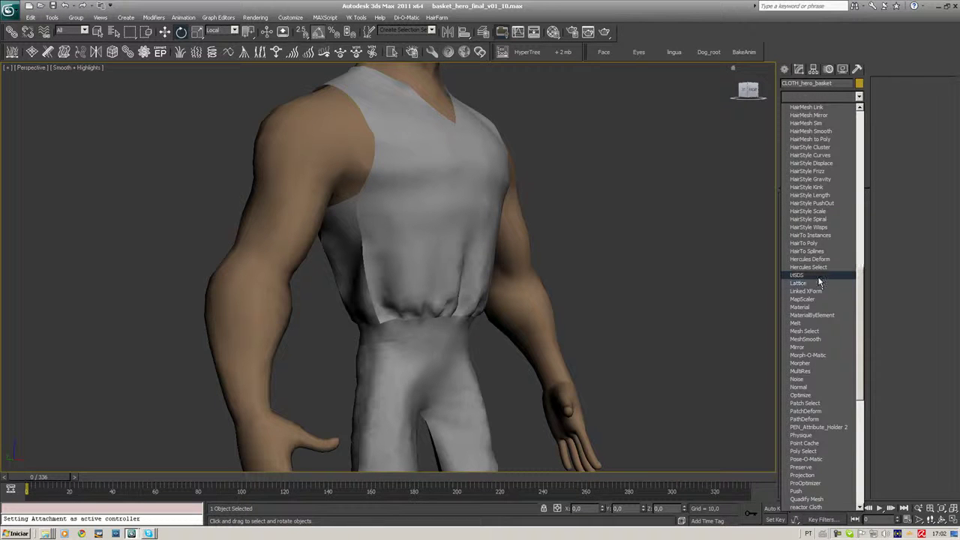
{"action": "left_click", "coordinate": [818, 274]}
Step: Enter HSDS Polygon level and select a patch of faces on the shirt's side
{"action": "mouse_move", "coordinate": [563, 259]}
{"action": "middle_mouse_down", "text": "alt"}
{"action": "mouse_move", "coordinate": [561, 294]}
{"action": "mouse_move", "coordinate": [579, 307]}
{"action": "mouse_move", "coordinate": [675, 300]}
{"action": "middle_mouse_up", "text": "alt"}
{"action": "key", "text": "F3"}
{"action": "left_click", "coordinate": [829, 215]}
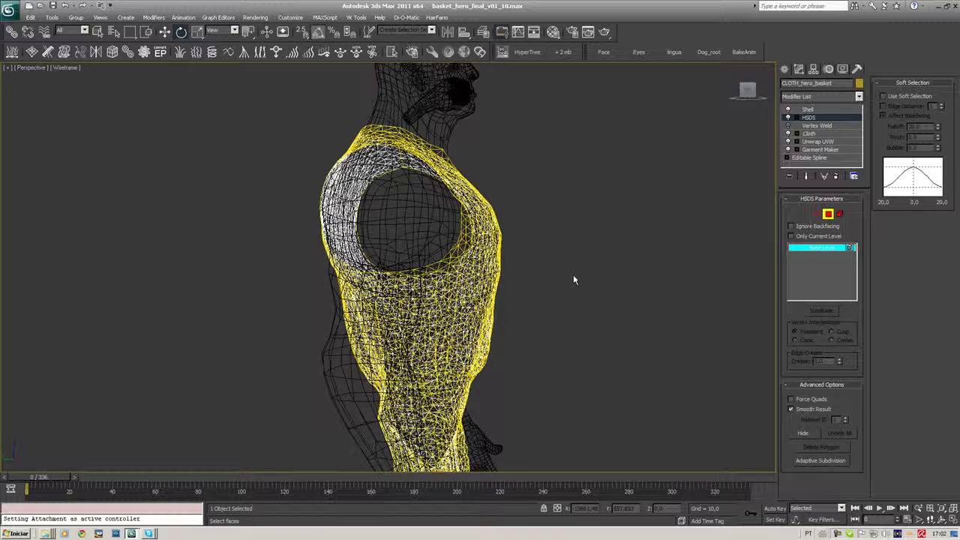
{"action": "key", "text": "F3"}
{"action": "left_click_drag", "start_coordinate": [578, 213], "coordinate": [484, 297]}
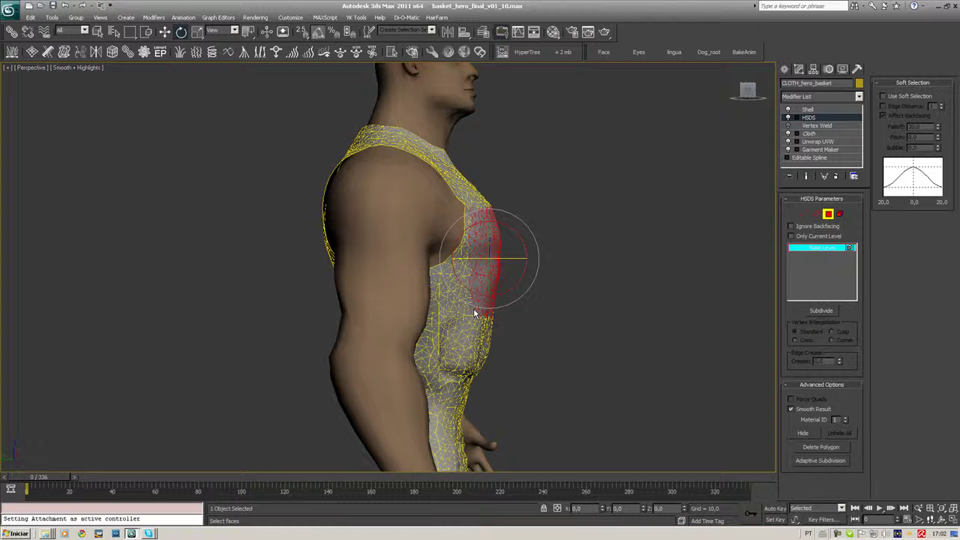
{"action": "middle_click_drag", "start_coordinate": [529, 319], "coordinate": [512, 350], "text": "alt"}
Step: Box-select the whole clothing at Element level, subdivide it one level, and exit sub-object mode
{"action": "left_click", "coordinate": [840, 216]}
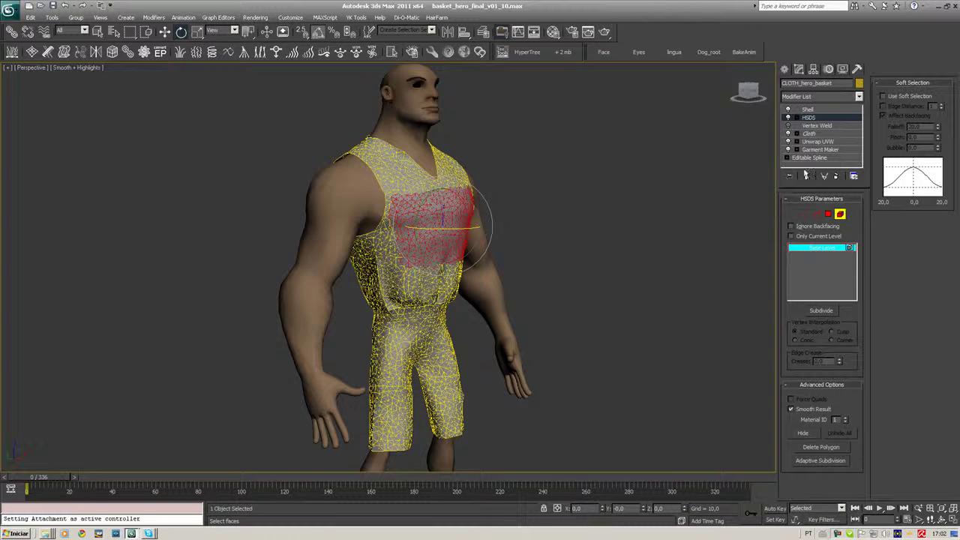
{"action": "key", "text": "ctrl+d"}
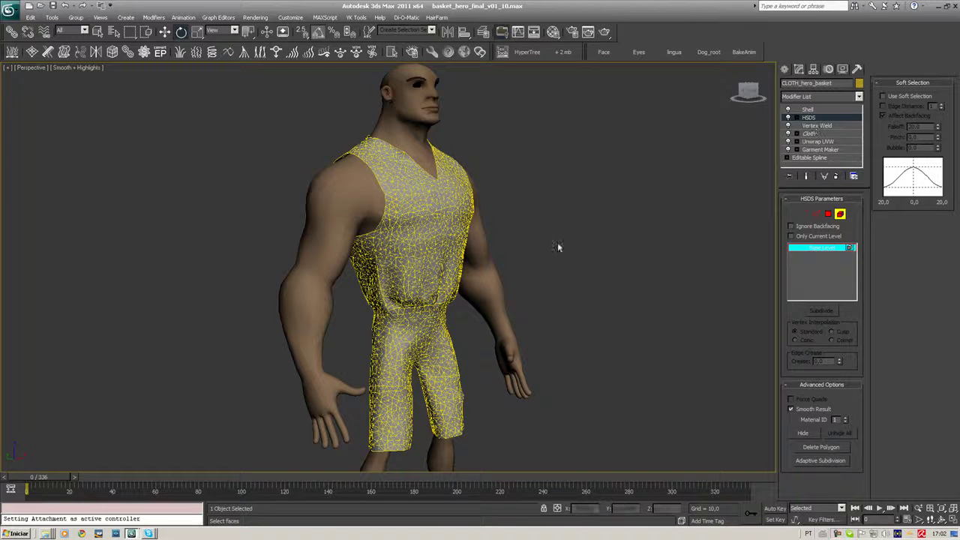
{"action": "left_click_drag", "start_coordinate": [544, 122], "coordinate": [298, 379]}
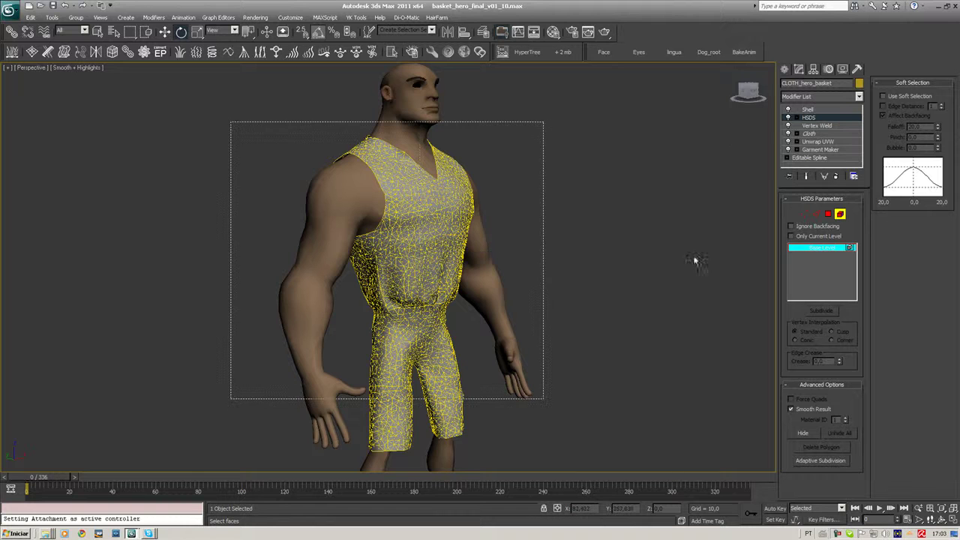
{"action": "left_click_drag", "start_coordinate": [543, 121], "coordinate": [230, 399]}
{"action": "left_click", "coordinate": [819, 311]}
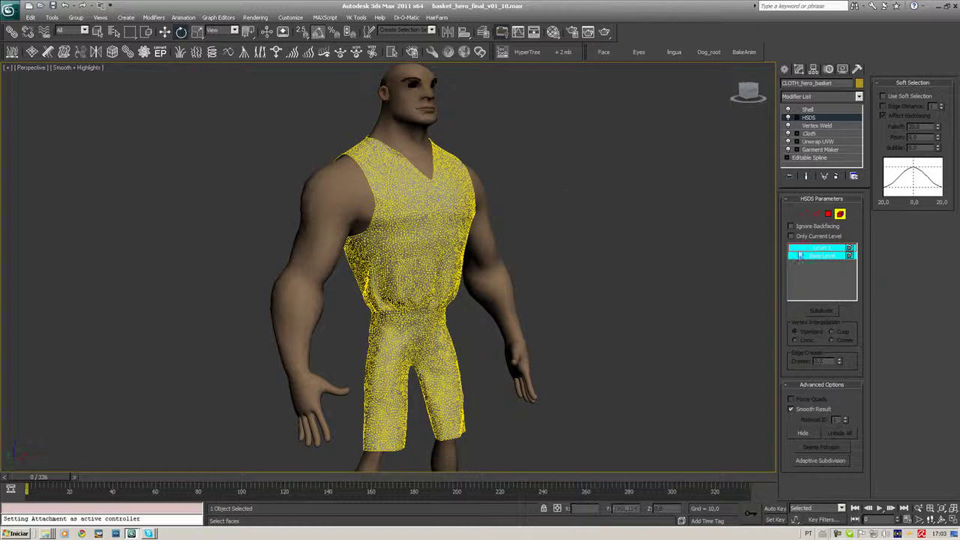
{"action": "left_click", "coordinate": [841, 216]}
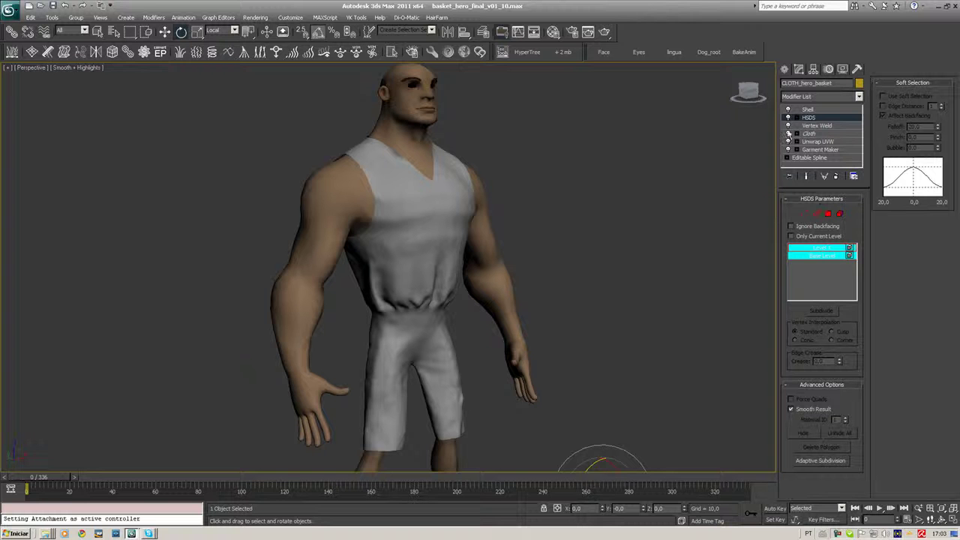
Step: Accept the topology warning on Vertex Weld, check the HSDS smoothing, and disable Vertex Weld
{"action": "left_click", "coordinate": [789, 125]}
{"action": "left_click", "coordinate": [516, 298]}
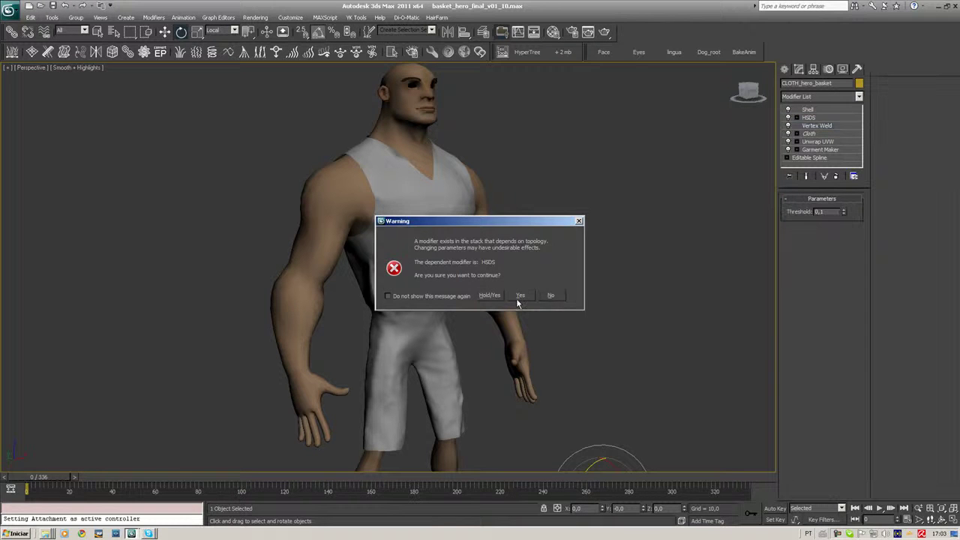
{"action": "left_click", "coordinate": [809, 118]}
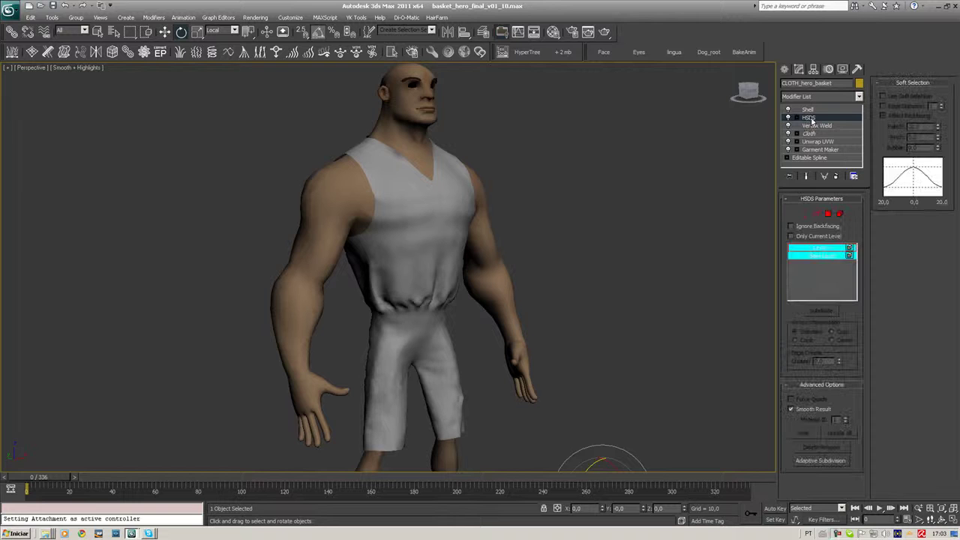
{"action": "mouse_move", "coordinate": [684, 257]}
{"action": "middle_mouse_down", "text": "alt"}
{"action": "mouse_move", "coordinate": [558, 278]}
{"action": "mouse_move", "coordinate": [663, 275]}
{"action": "mouse_move", "coordinate": [546, 277]}
{"action": "middle_mouse_up", "text": "alt"}
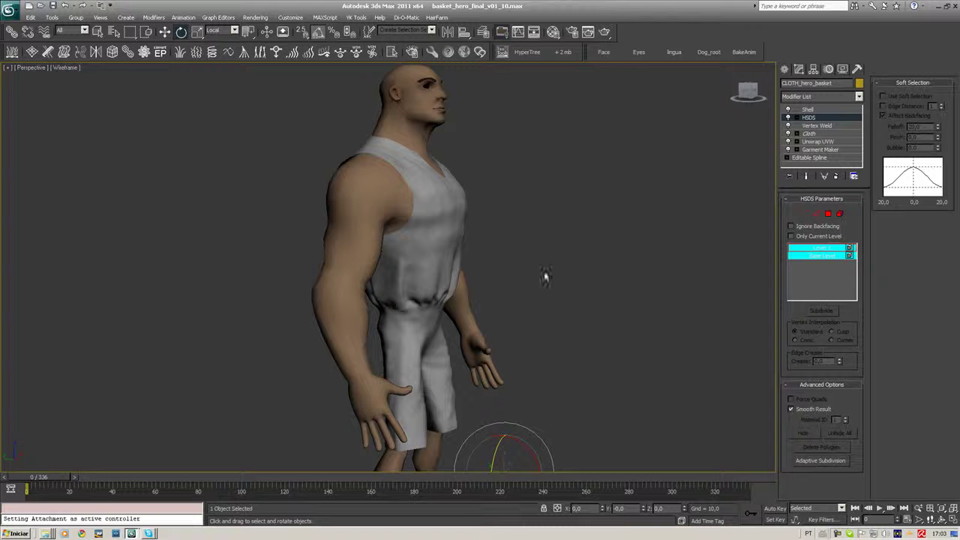
{"action": "left_click", "coordinate": [789, 125]}
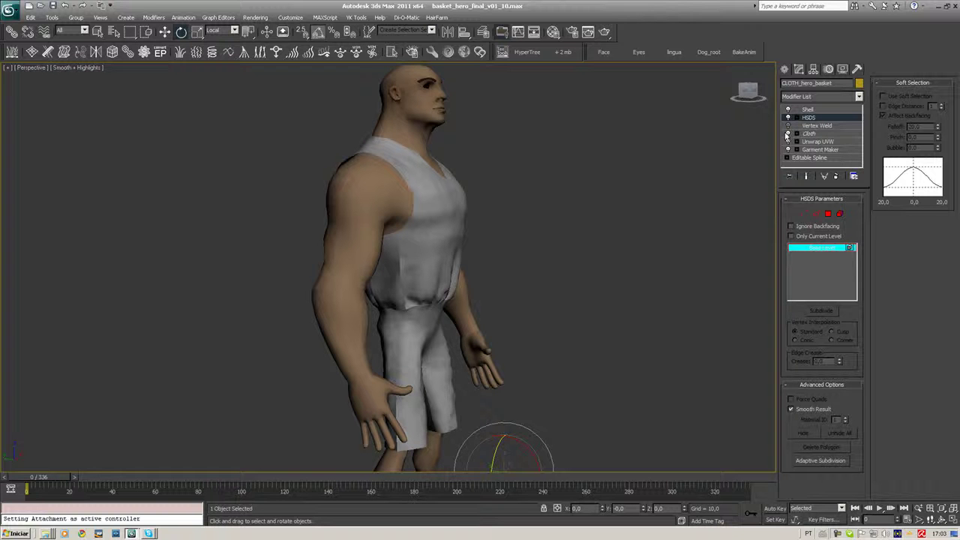
{"action": "left_click", "coordinate": [832, 249]}
Step: Reselect Vertex Weld, confirm the topology warning, and remove it from the stack
{"action": "left_click", "coordinate": [825, 108]}
{"action": "scroll", "coordinate": [586, 180], "scroll_direction": "up", "scroll_amount": 8}
{"action": "scroll", "coordinate": [590, 189], "scroll_direction": "down", "scroll_amount": 2}
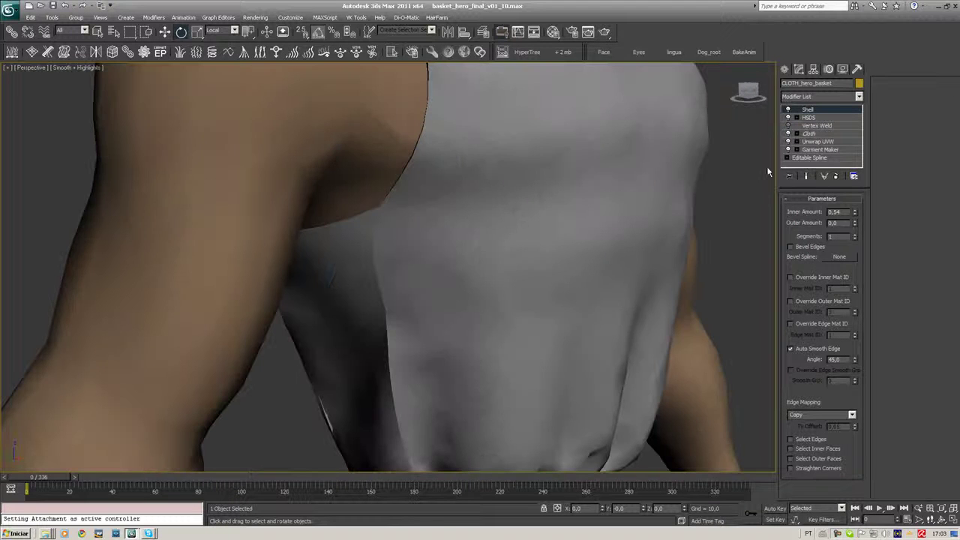
{"action": "left_click", "coordinate": [831, 124]}
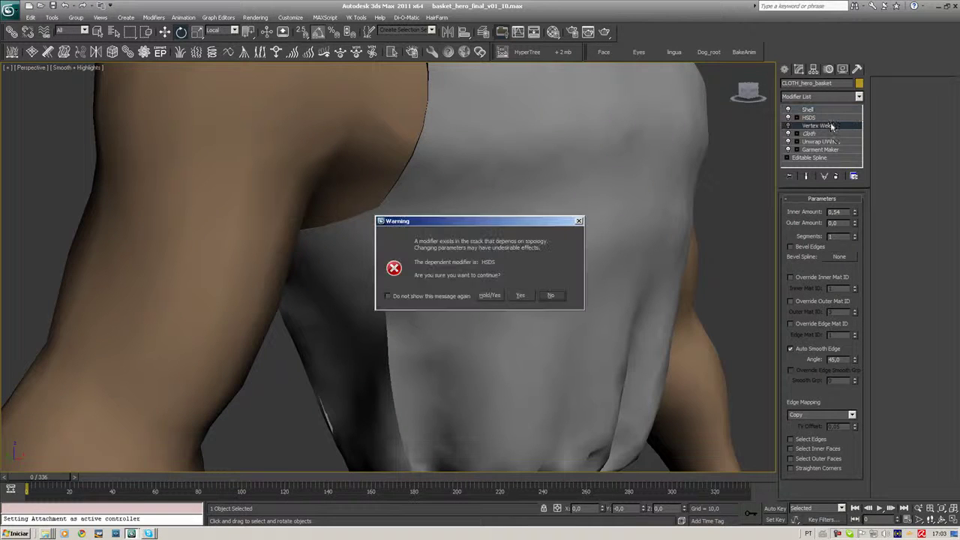
{"action": "left_click", "coordinate": [521, 294]}
{"action": "left_click", "coordinate": [836, 176]}
{"action": "scroll", "coordinate": [533, 227], "scroll_direction": "down", "scroll_amount": 3}
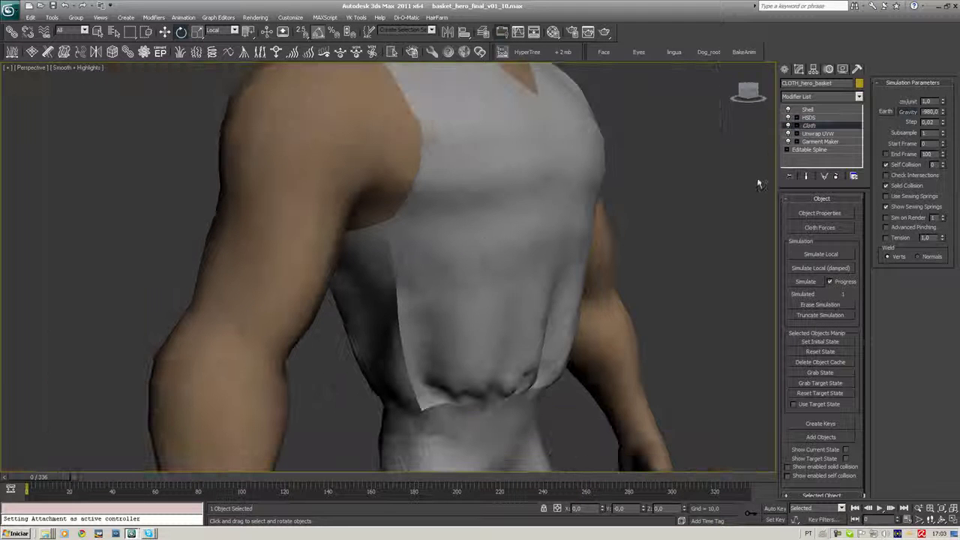
Step: Deselect the garment and orbit round the character's front and back to inspect the outfit
{"action": "left_click", "coordinate": [814, 112]}
{"action": "left_click", "coordinate": [665, 271]}
{"action": "mouse_move", "coordinate": [665, 271]}
{"action": "middle_mouse_down", "text": "alt"}
{"action": "mouse_move", "coordinate": [609, 238]}
{"action": "mouse_move", "coordinate": [510, 251]}
{"action": "mouse_move", "coordinate": [629, 263]}
{"action": "mouse_move", "coordinate": [596, 281]}
{"action": "mouse_move", "coordinate": [659, 281]}
{"action": "mouse_move", "coordinate": [488, 283]}
{"action": "middle_mouse_up", "text": "alt"}
{"action": "scroll", "coordinate": [629, 263], "scroll_direction": "down", "scroll_amount": 5}
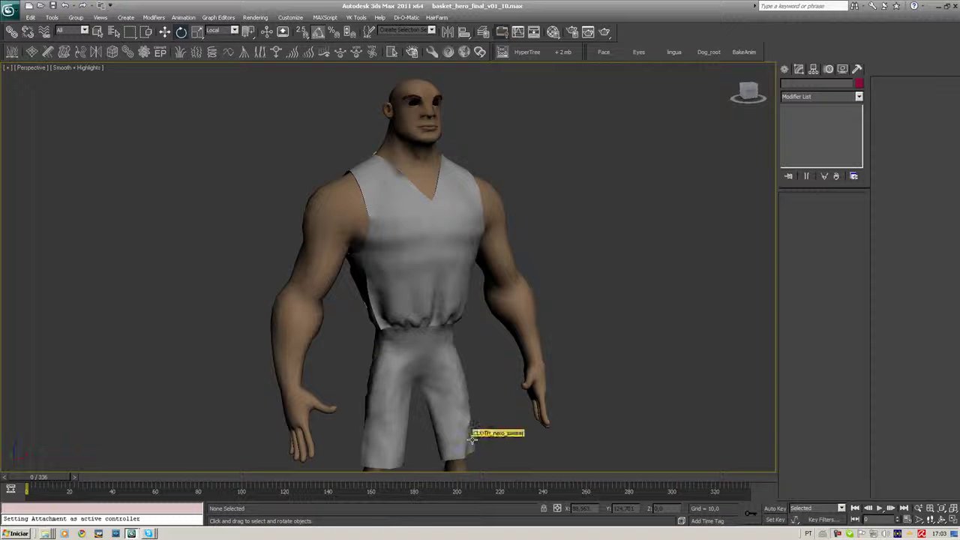
{"action": "mouse_move", "coordinate": [519, 451]}
{"action": "middle_mouse_down", "text": "alt"}
{"action": "mouse_move", "coordinate": [450, 323]}
{"action": "mouse_move", "coordinate": [405, 268]}
{"action": "mouse_move", "coordinate": [532, 306]}
{"action": "mouse_move", "coordinate": [568, 302]}
{"action": "middle_mouse_up", "text": "alt"}
{"action": "middle_click_drag", "start_coordinate": [521, 413], "coordinate": [480, 398], "text": "alt"}
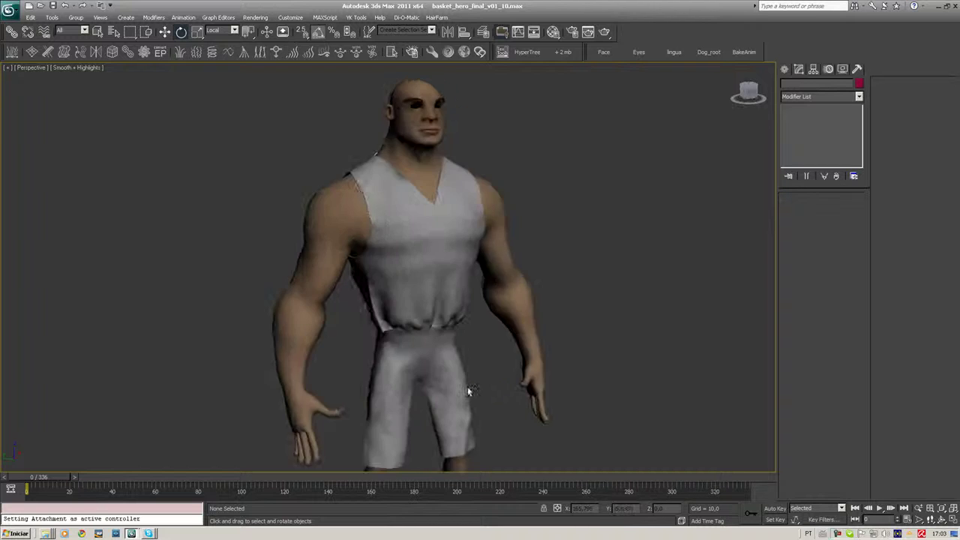
{"action": "scroll", "coordinate": [466, 391], "scroll_direction": "down", "scroll_amount": 3}
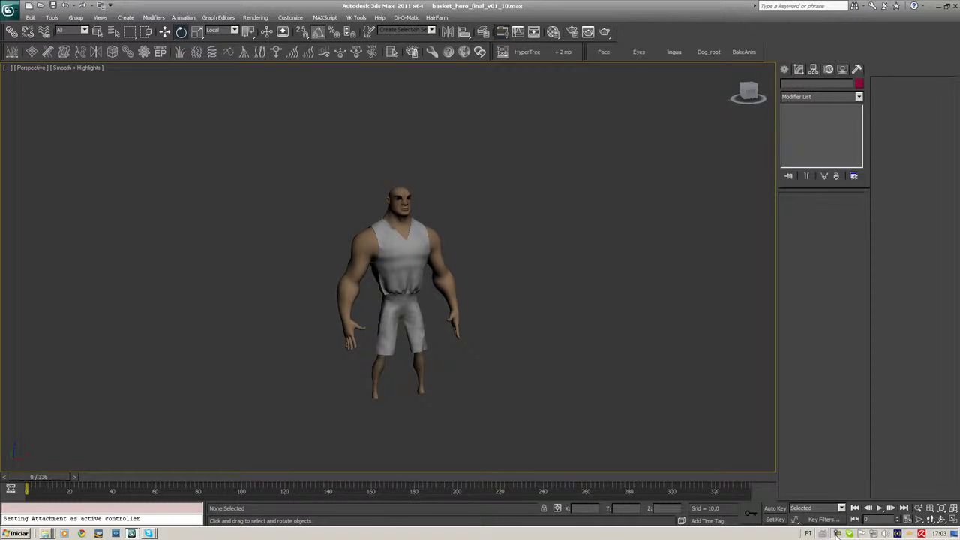
{"action": "right_click", "coordinate": [837, 533]}
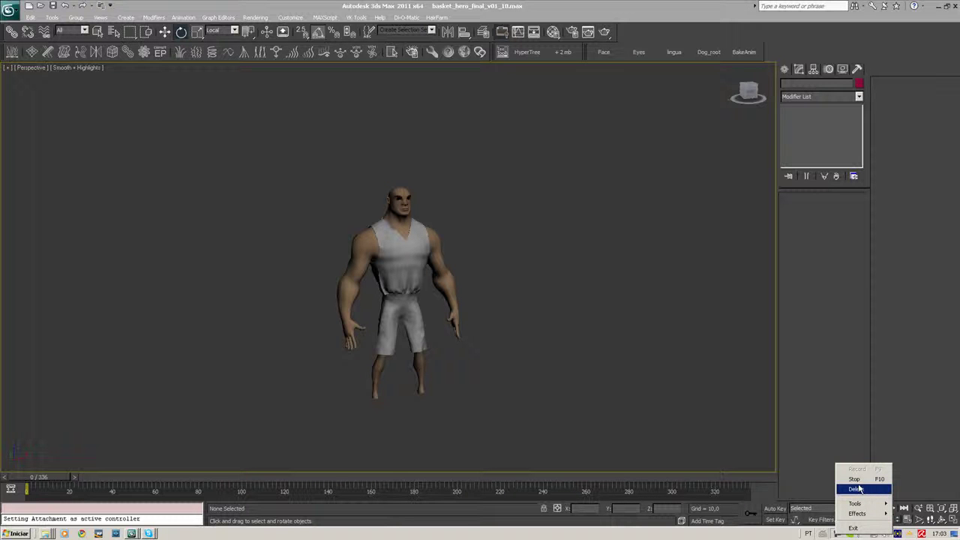
{"action": "key", "text": "Up"}
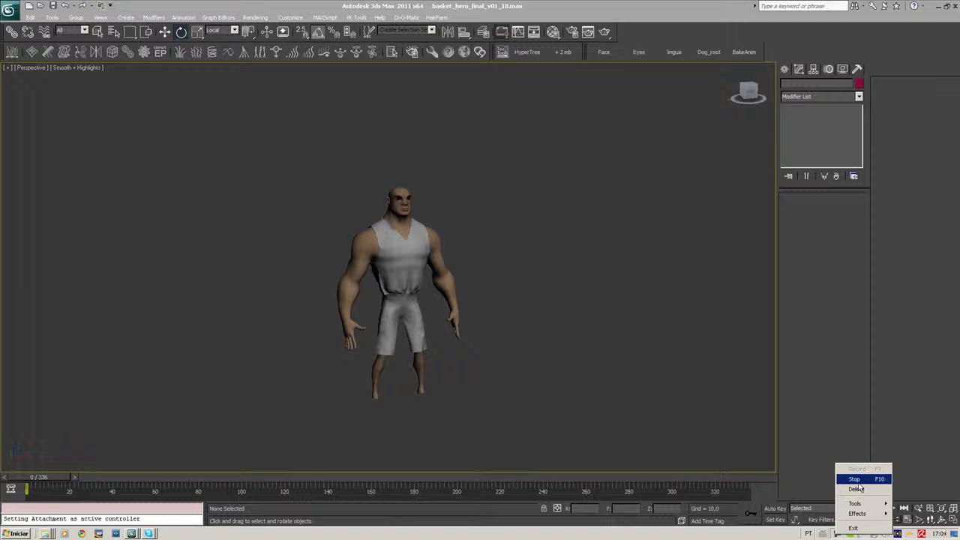